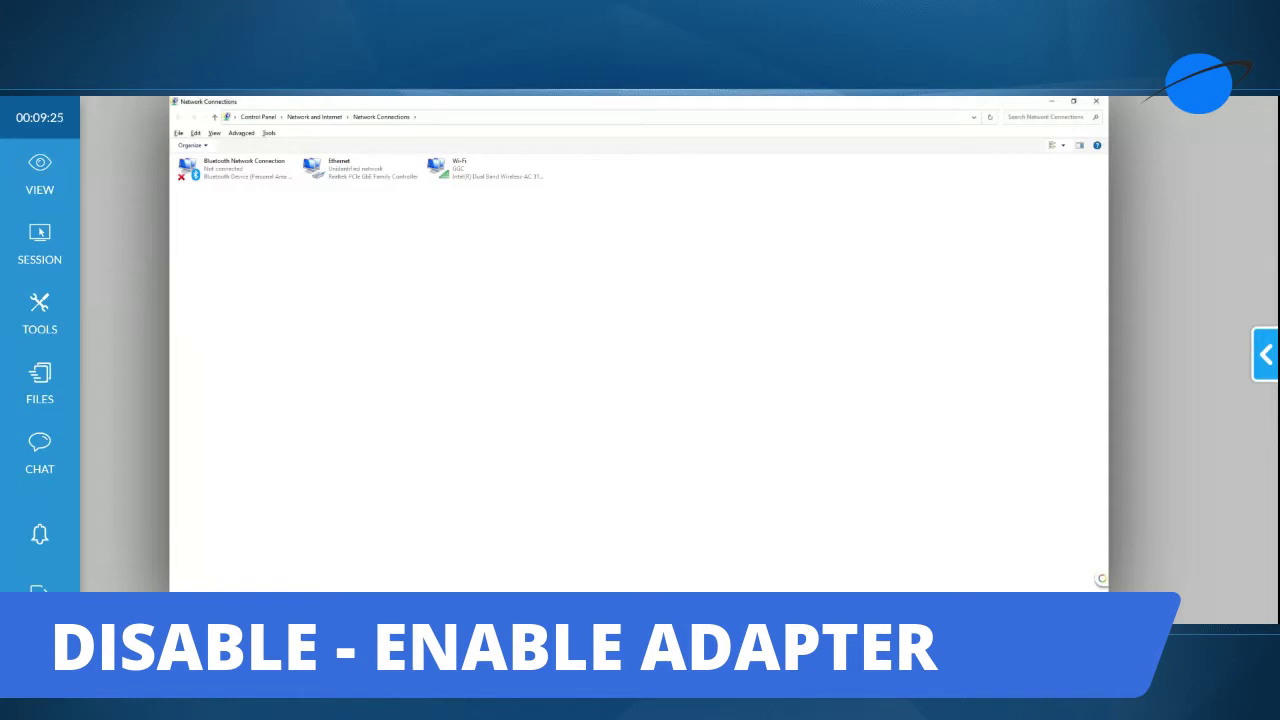
Disable the Ethernet adapter, then enable it again
{"action": "right_click", "coordinate": [350, 178]}
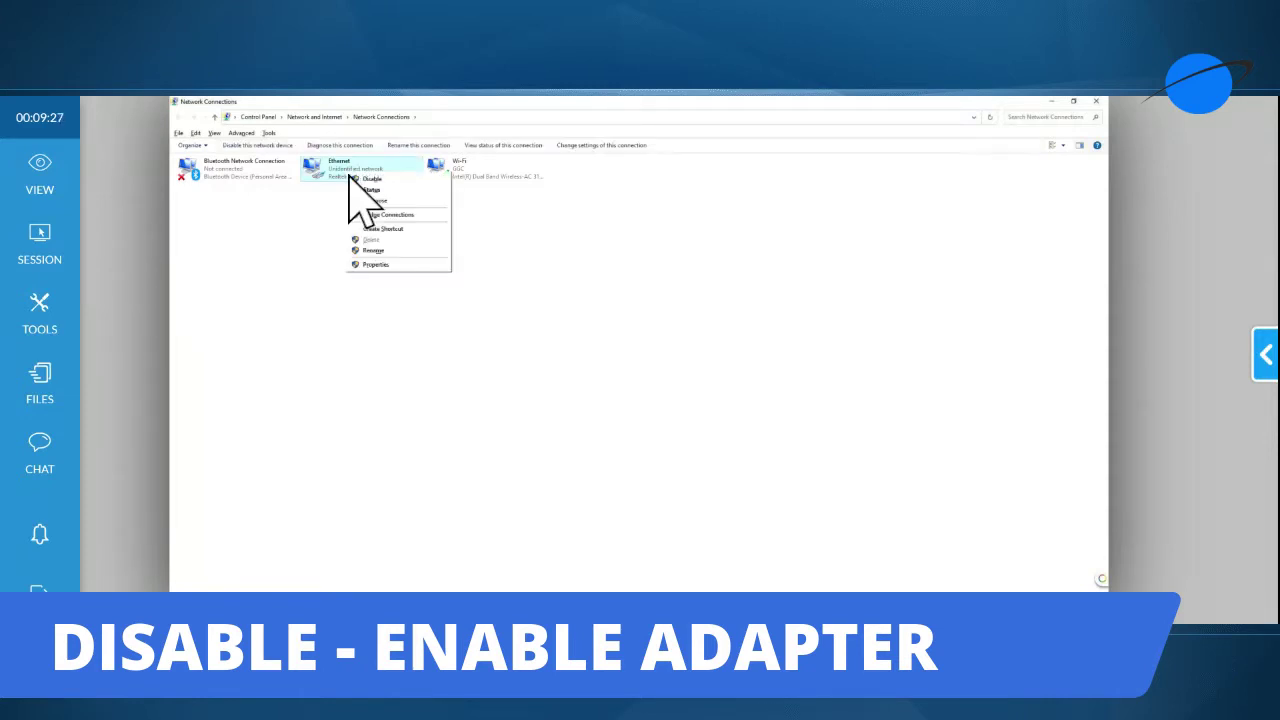
{"action": "left_click", "coordinate": [370, 179]}
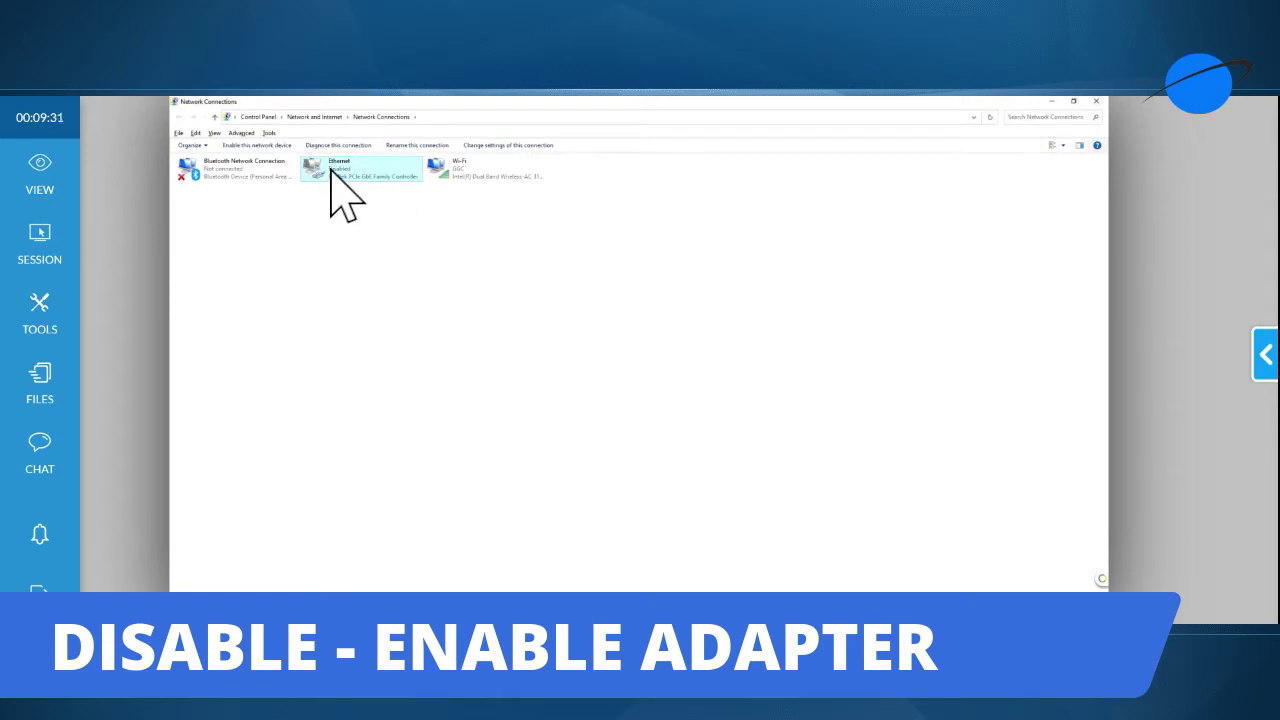
{"action": "right_click", "coordinate": [331, 183]}
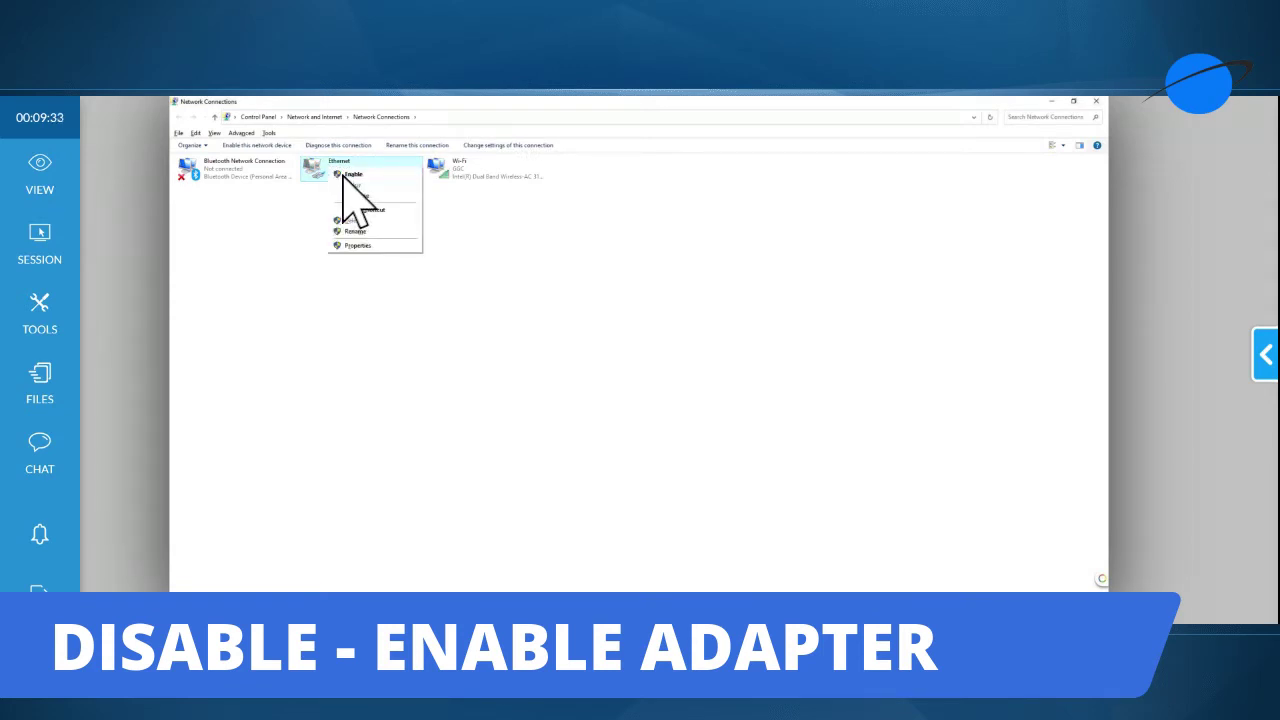
{"action": "left_click", "coordinate": [352, 175]}
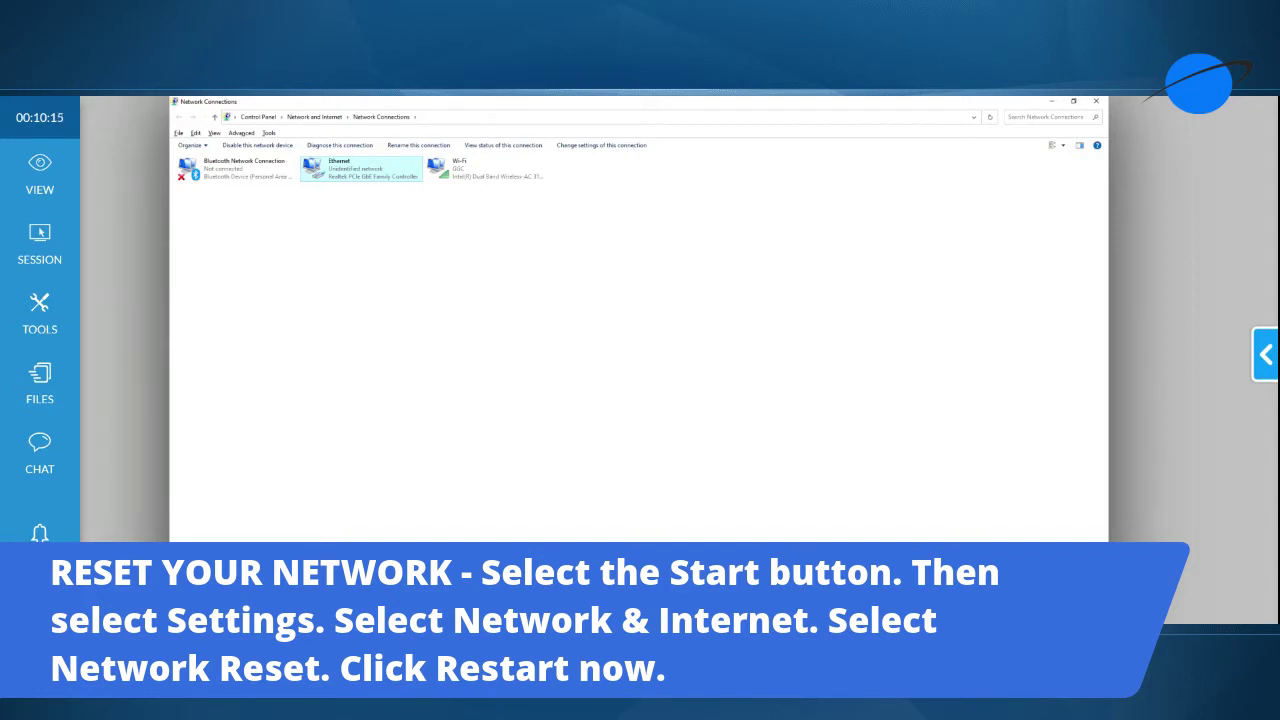
{"action": "right_click", "coordinate": [962, 610]}
{"action": "key", "text": "Escape"}
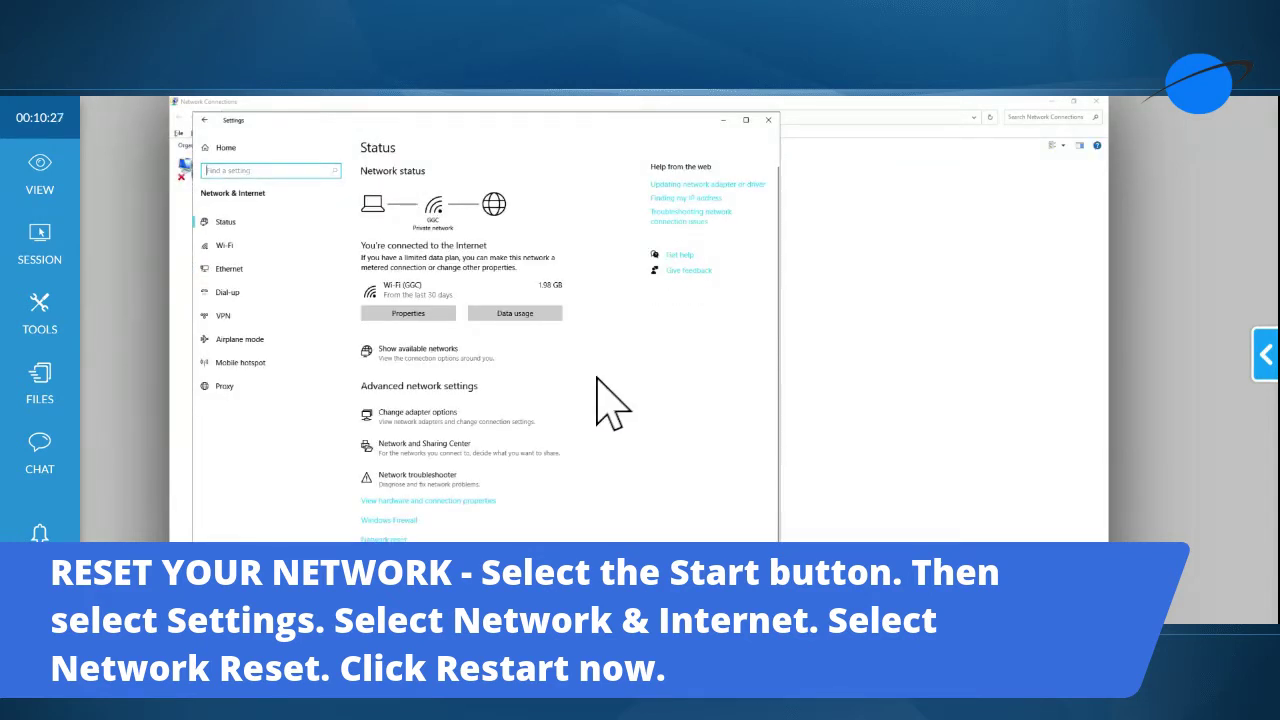
{"action": "scroll", "coordinate": [600, 390], "scroll_direction": "down", "scroll_amount": 1}
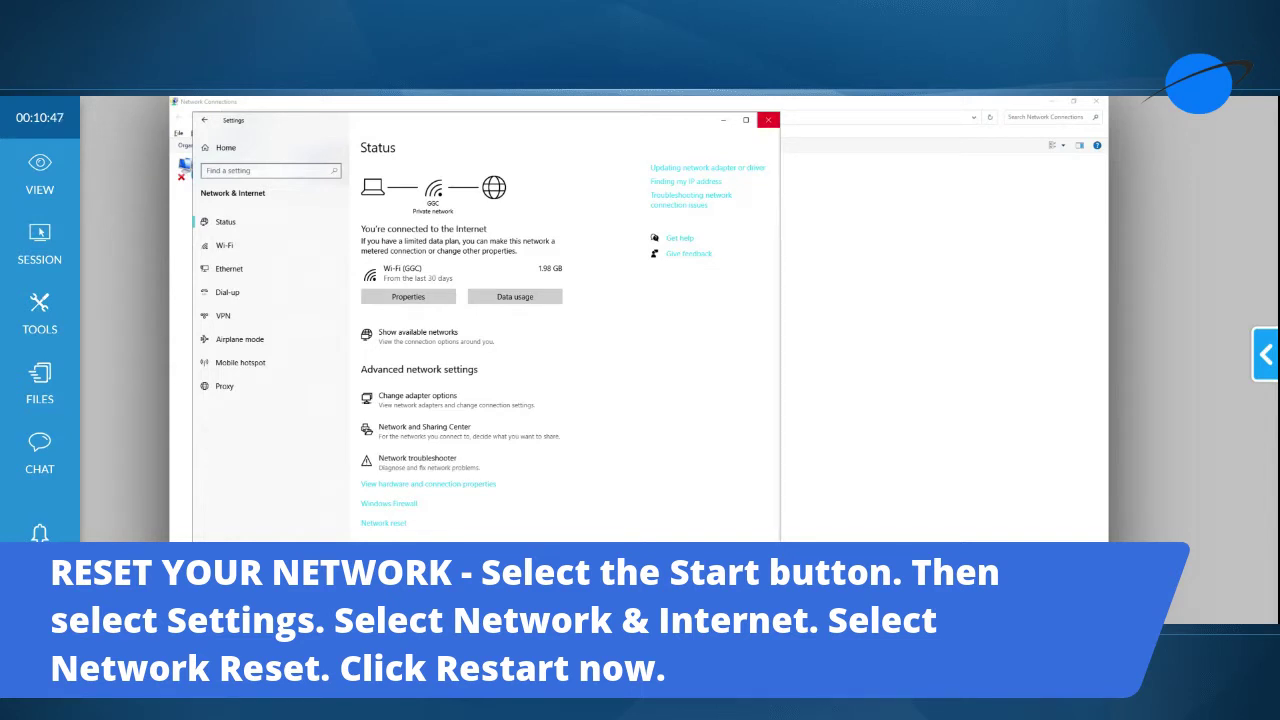
{"action": "left_click", "coordinate": [768, 120]}
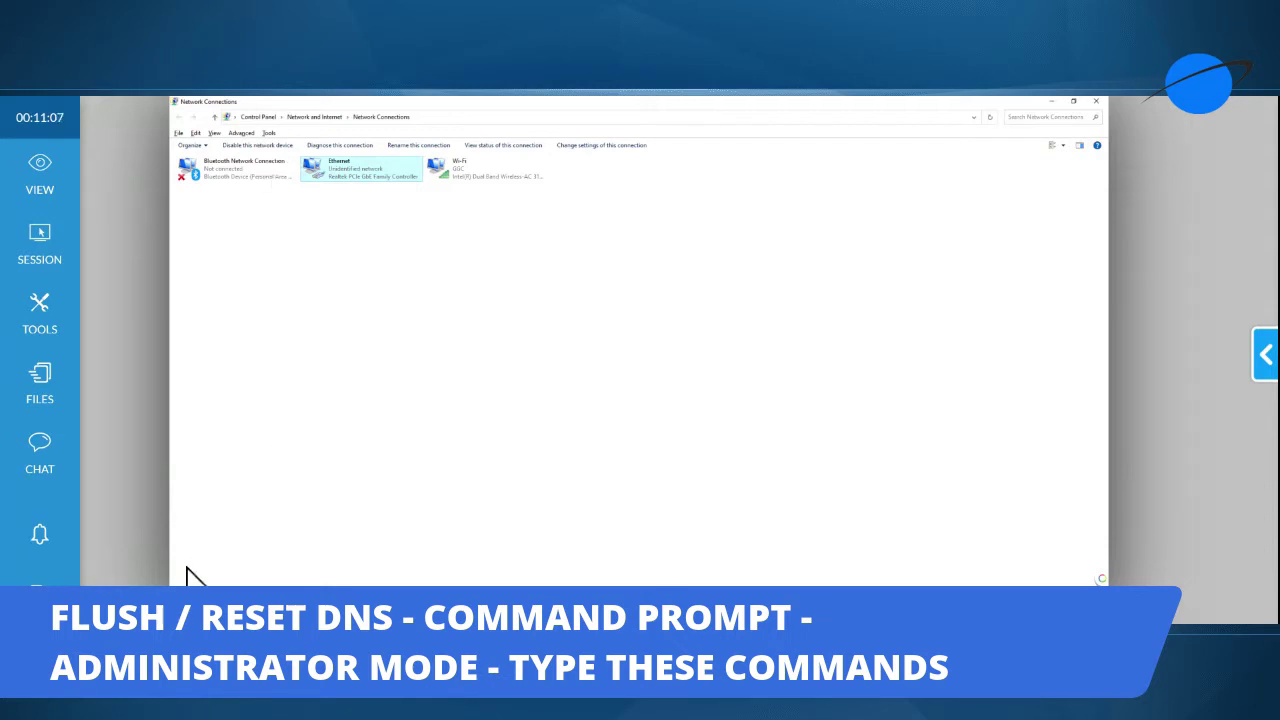
Start cmd as administrator from the Start search and approve the UAC prompt
{"action": "key", "text": "super"}
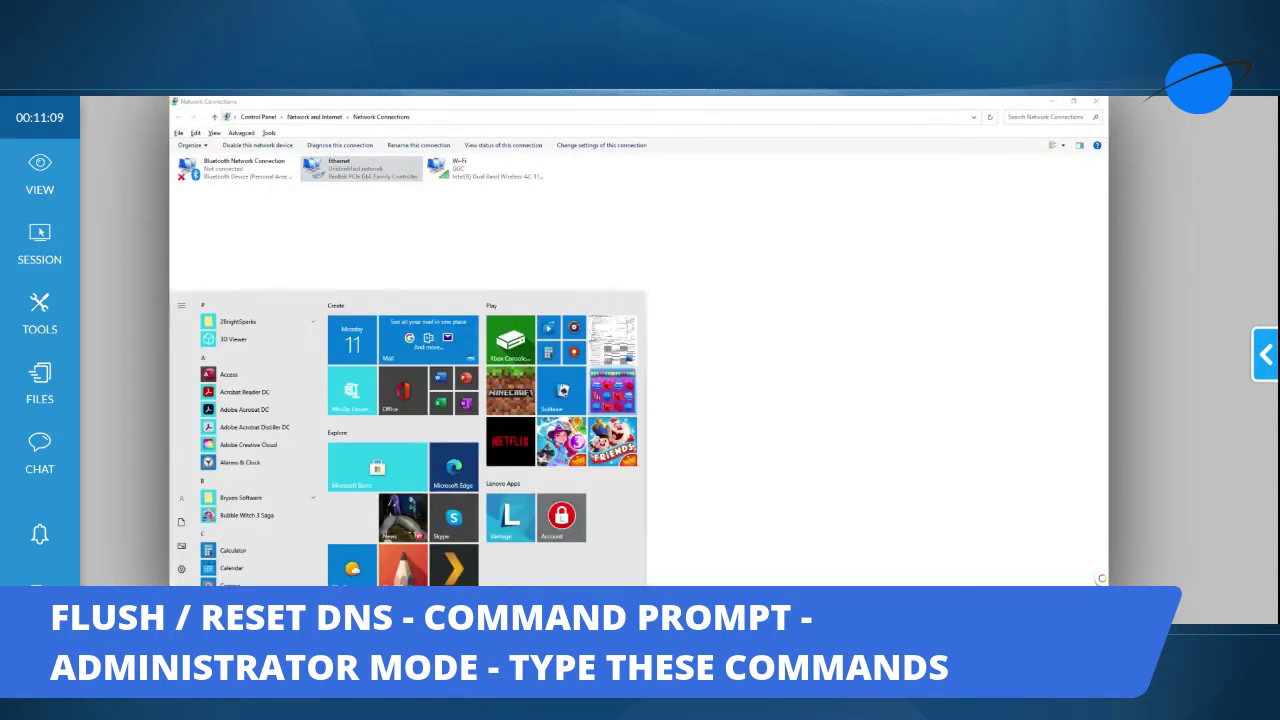
{"action": "type", "text": "c"}
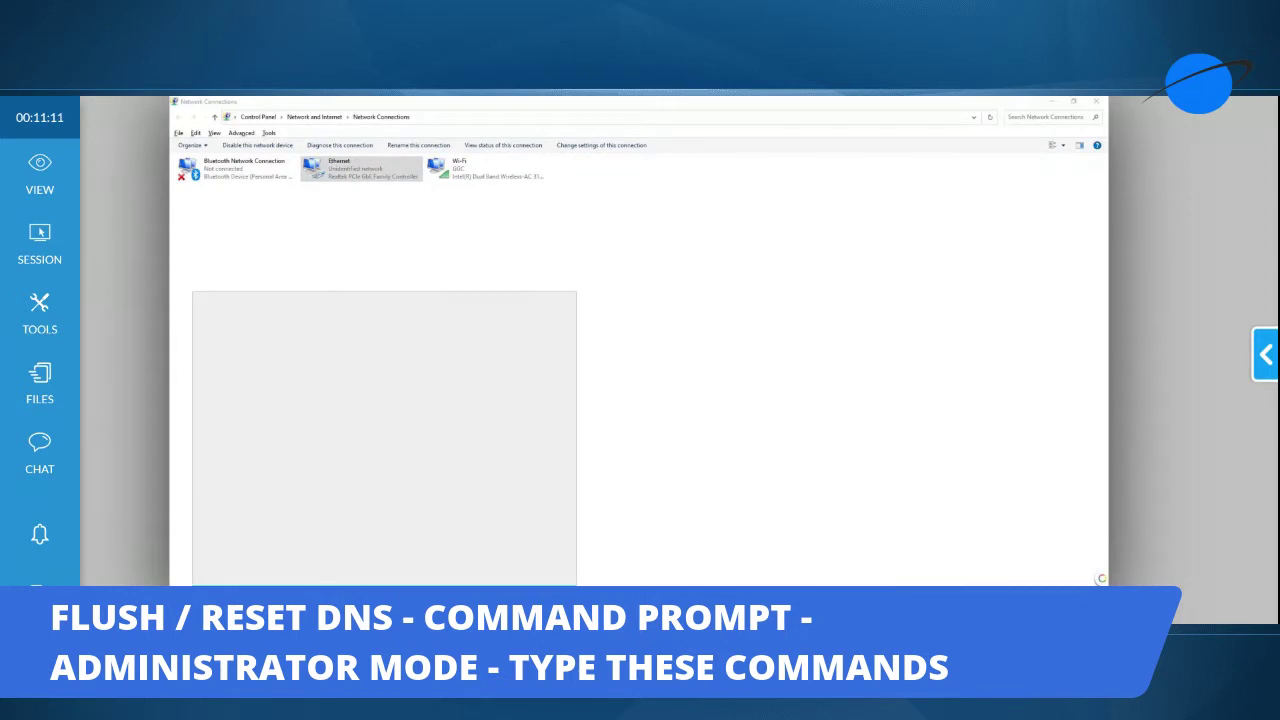
{"action": "type", "text": "md"}
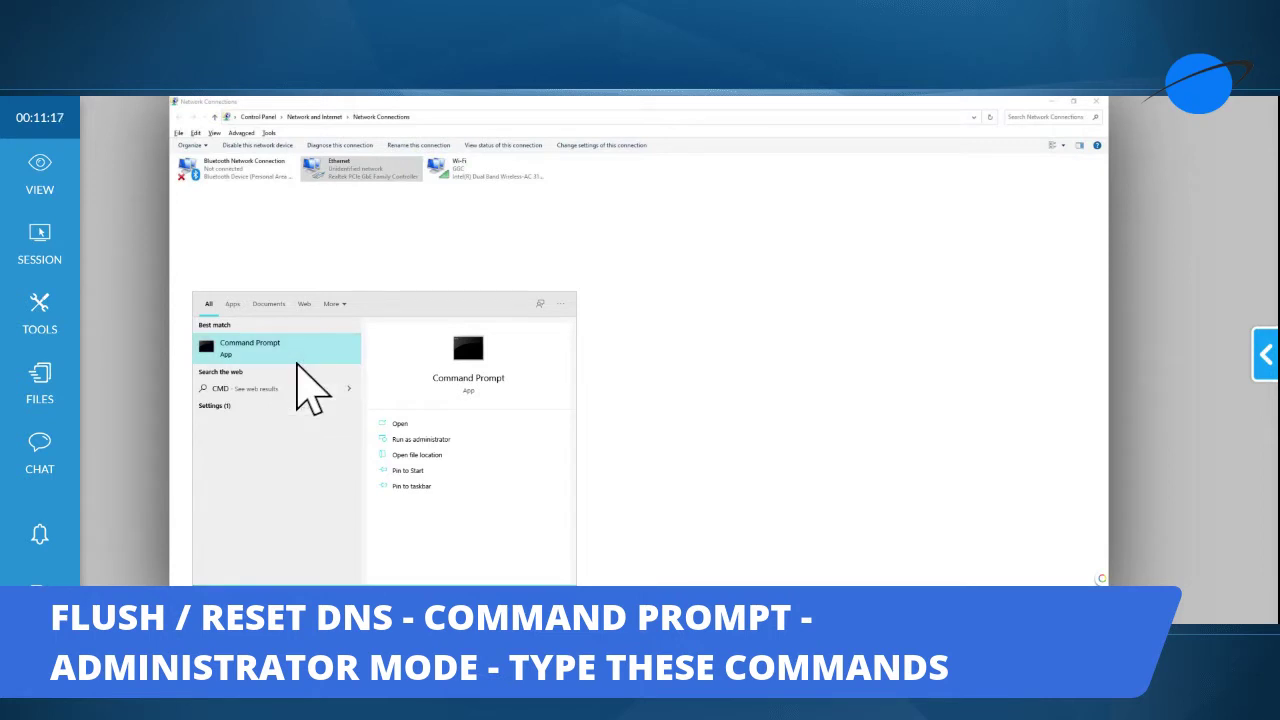
{"action": "key", "text": "ctrl+shift+Return"}
{"action": "left_click", "coordinate": [593, 415]}
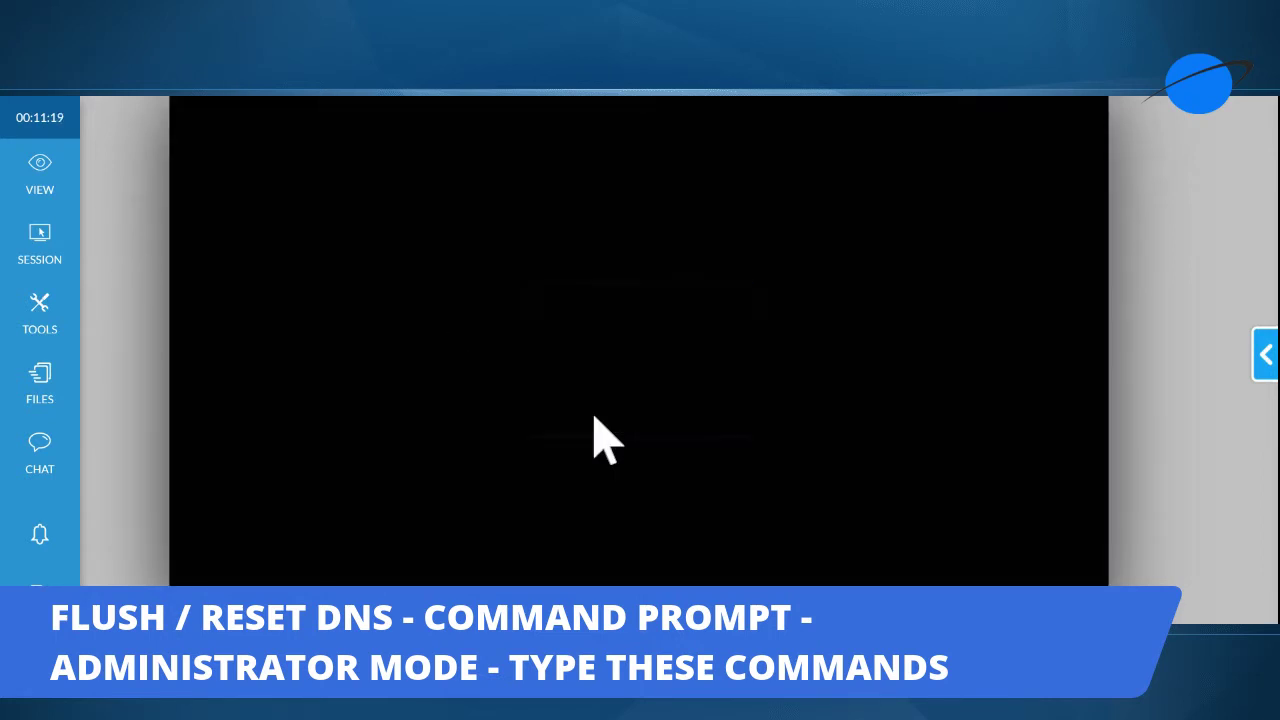
{"action": "left_click", "coordinate": [638, 322]}
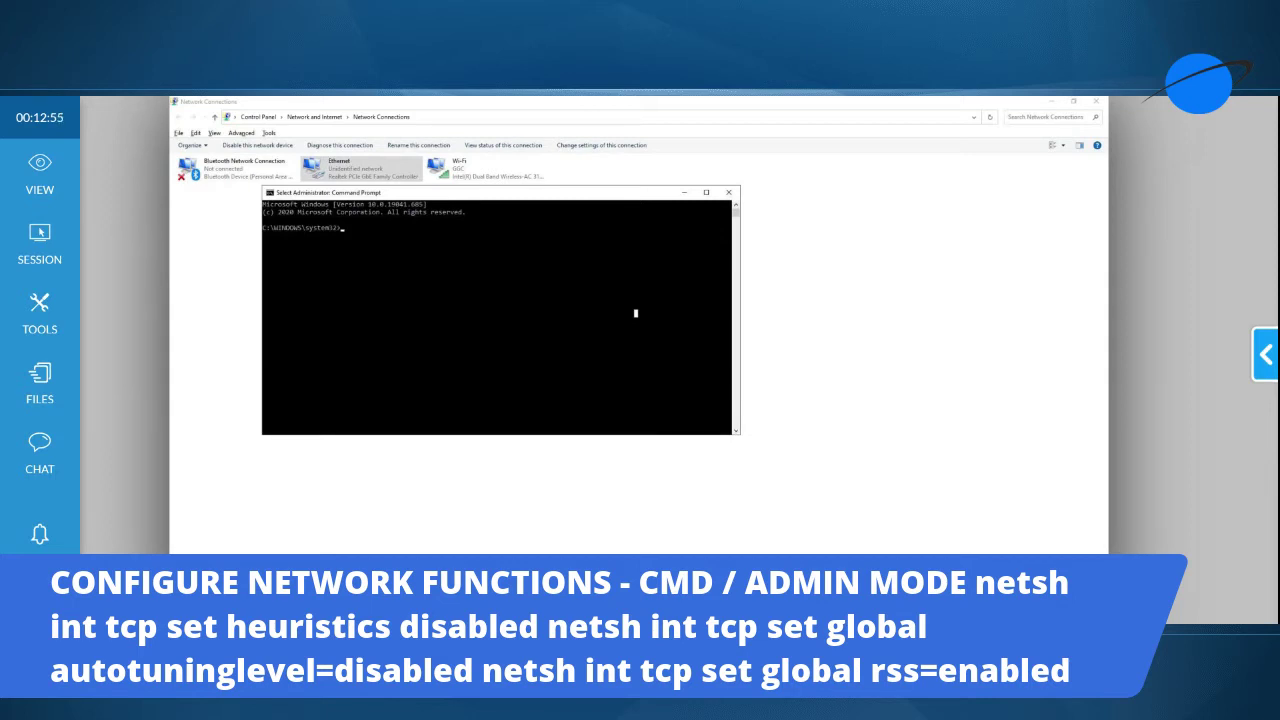
Open Notepad and paste in the three netsh tcp command lines
{"action": "key", "text": "super"}
{"action": "type", "text": "netsh"}
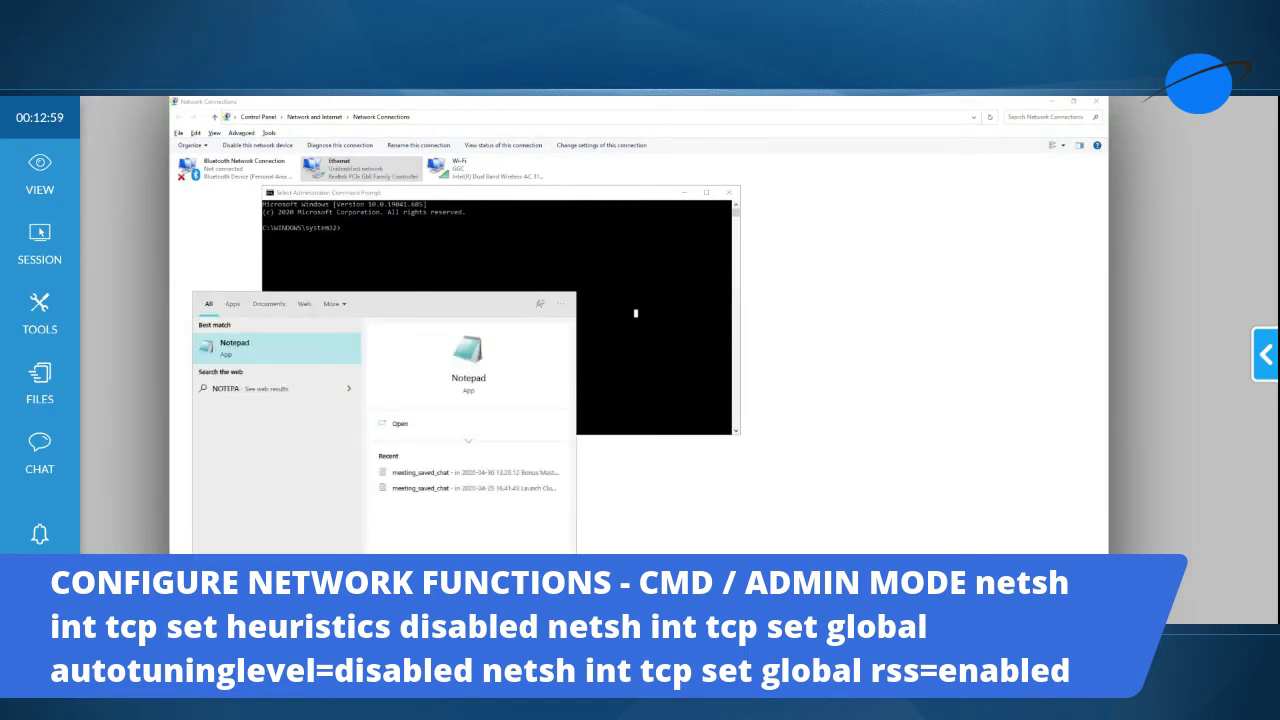
{"action": "left_click", "coordinate": [635, 313]}
{"action": "key", "text": "alt+Tab"}
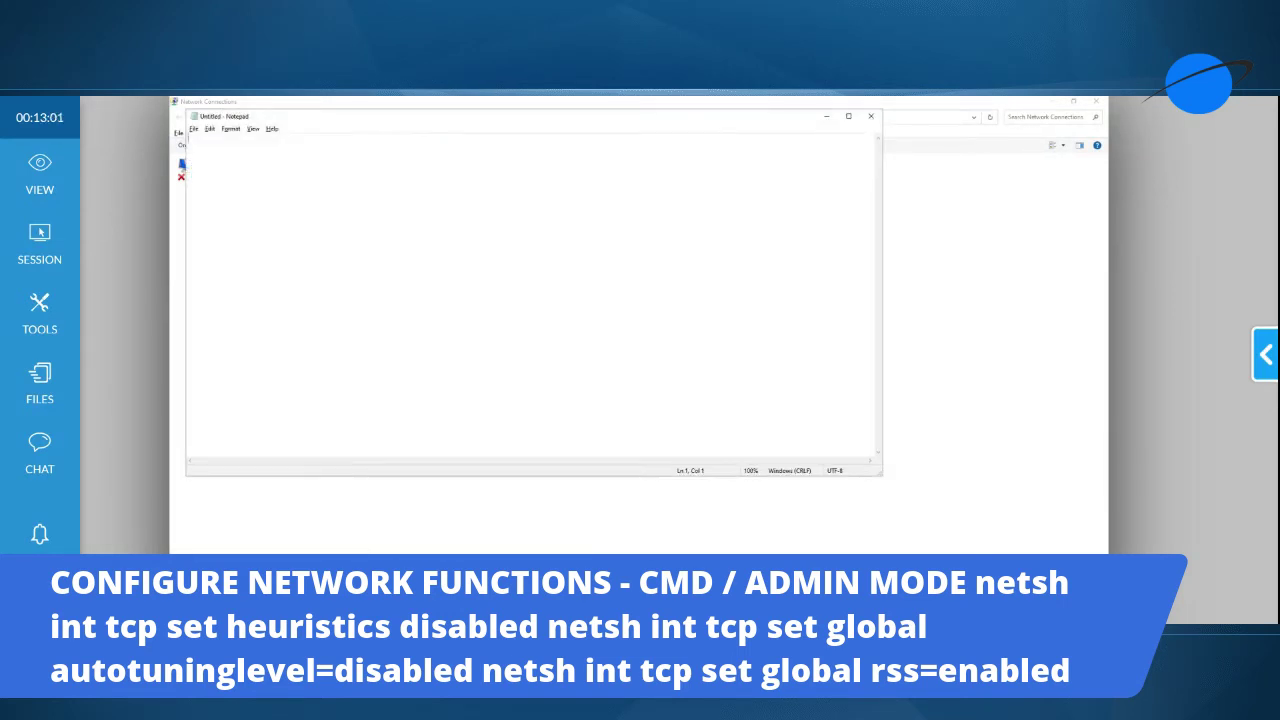
{"action": "type", "text": "netsh int tcp set heuristics disabled netsh int tcp set global autotuninglevel=disabled netsh int tcp set global rss=enabled"}
{"action": "left_click_drag", "start_coordinate": [349, 116], "coordinate": [605, 240]}
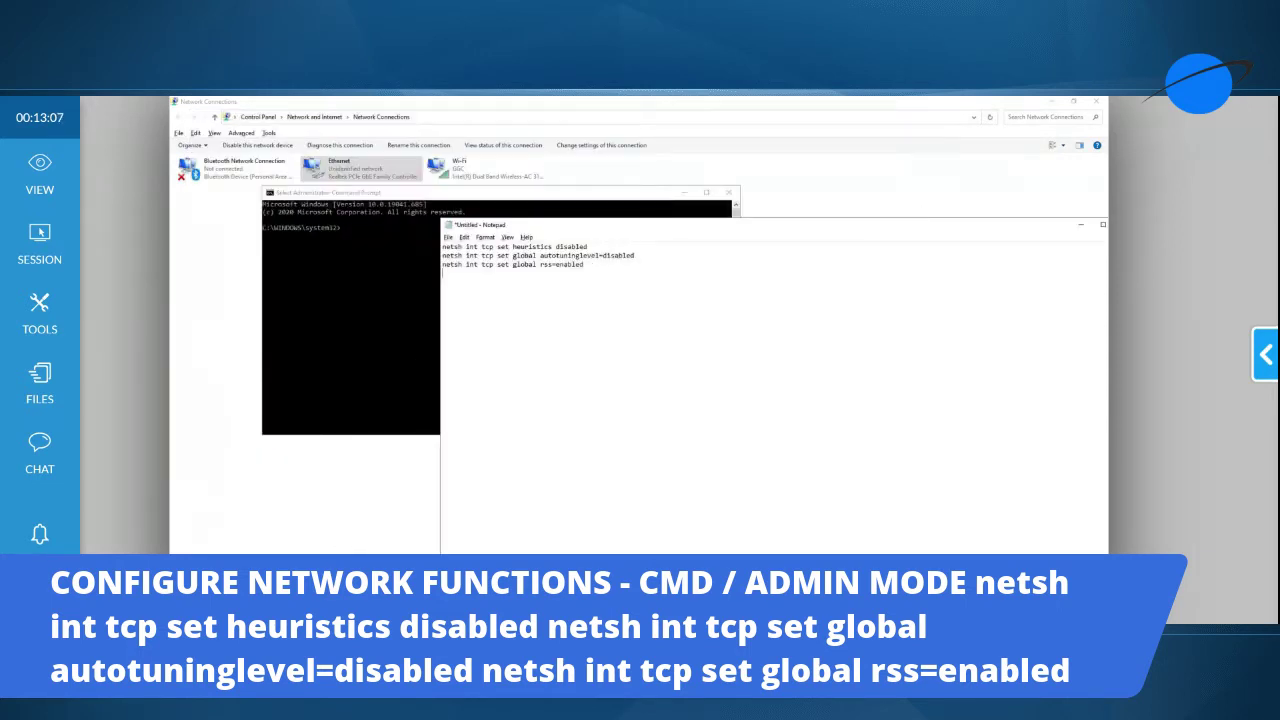
Save the Notepad text as the batch file C:\APPS\NET2FIX.BAT
{"action": "double_click", "coordinate": [574, 246]}
{"action": "left_click", "coordinate": [574, 246]}
{"action": "left_click", "coordinate": [449, 238]}
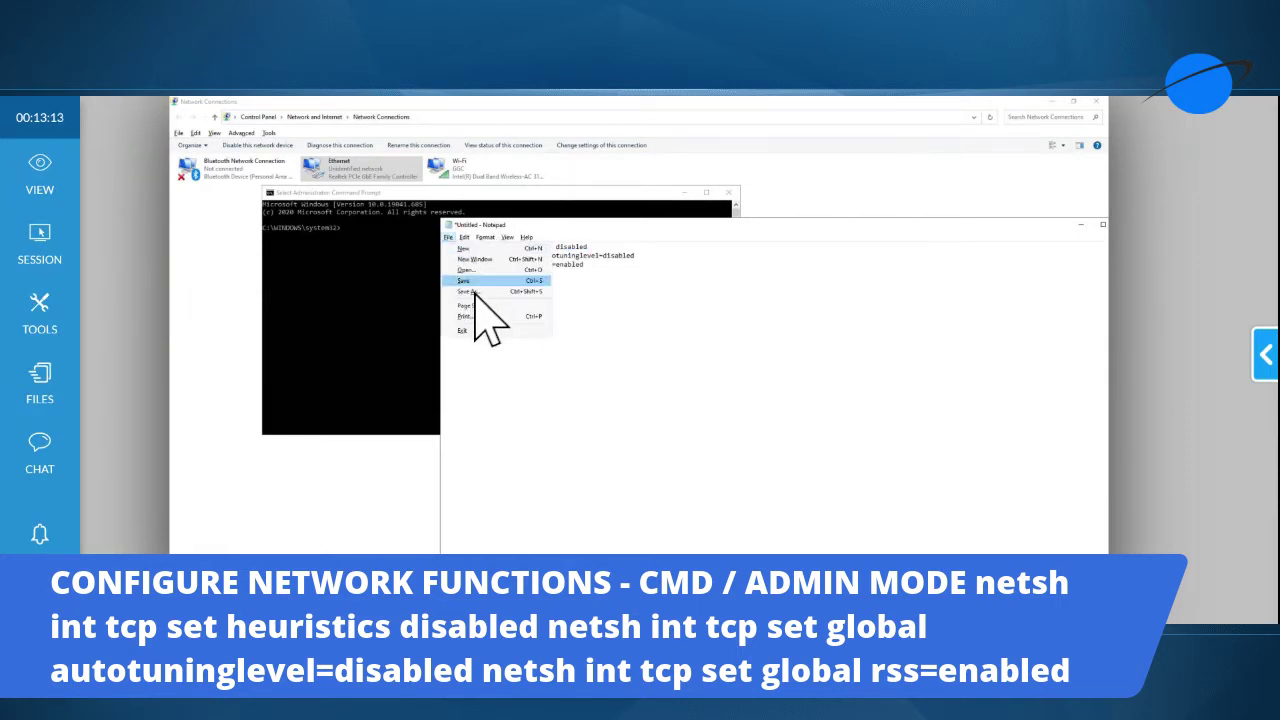
{"action": "left_click", "coordinate": [472, 291]}
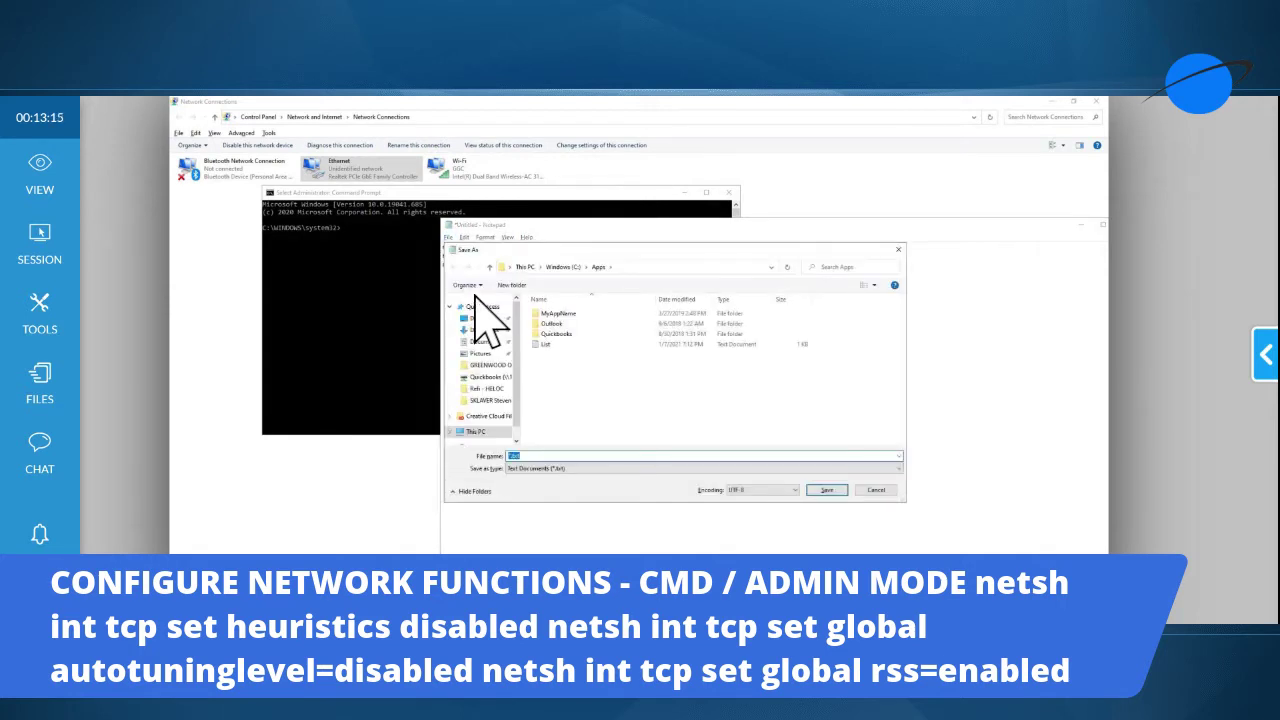
{"action": "type", "text": "C:\\APPS\\"}
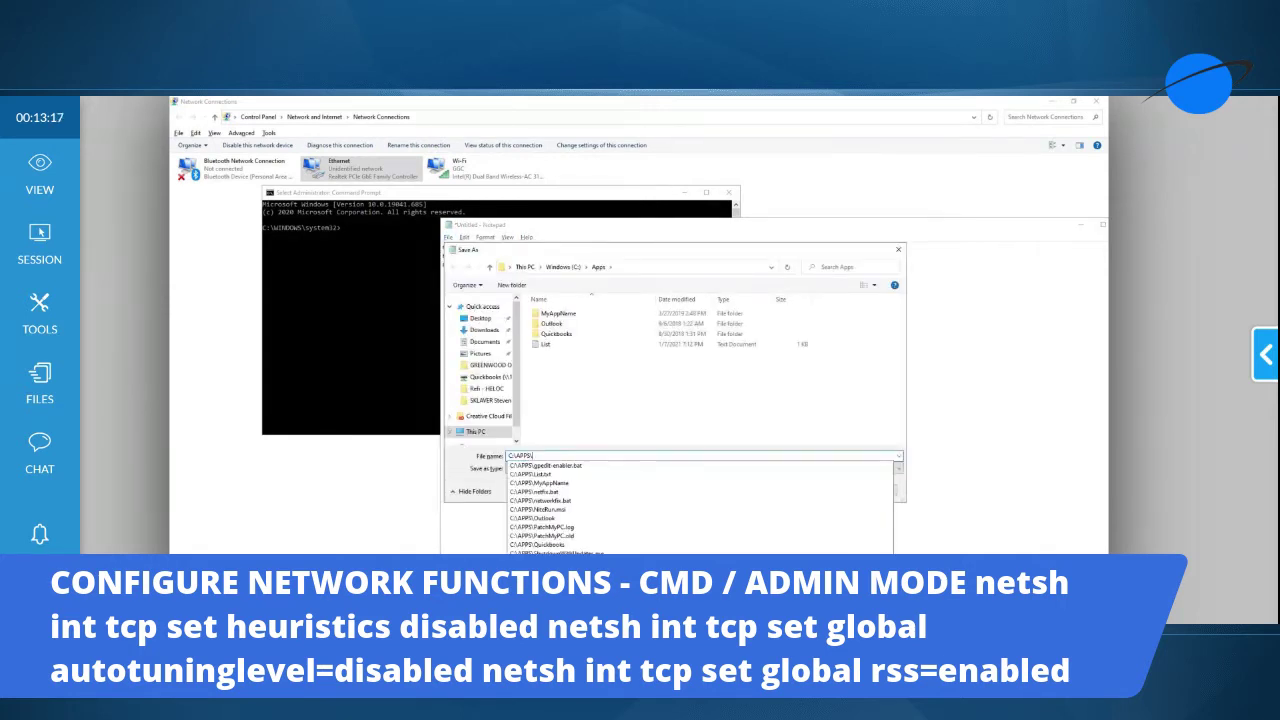
{"action": "type", "text": "NET2"}
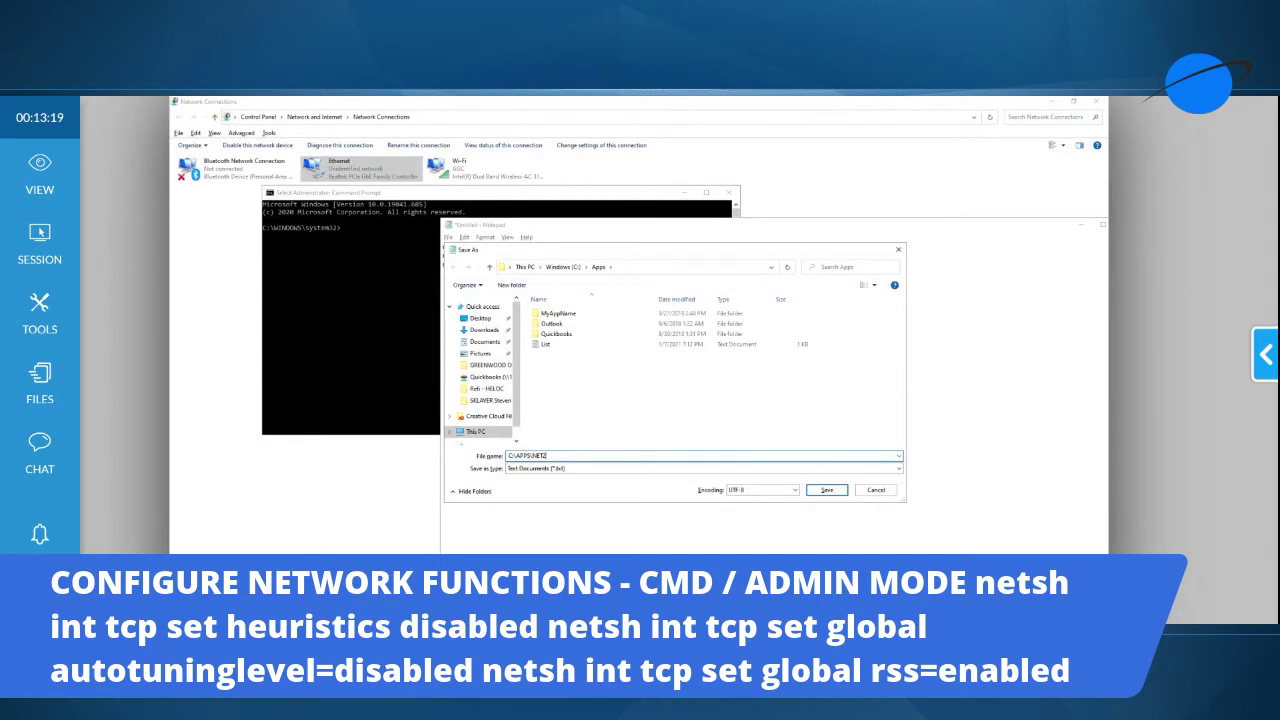
{"action": "type", "text": "FIX.BAT\""}
{"action": "key", "text": "Home"}
{"action": "type", "text": "\""}
{"action": "left_click", "coordinate": [830, 489]}
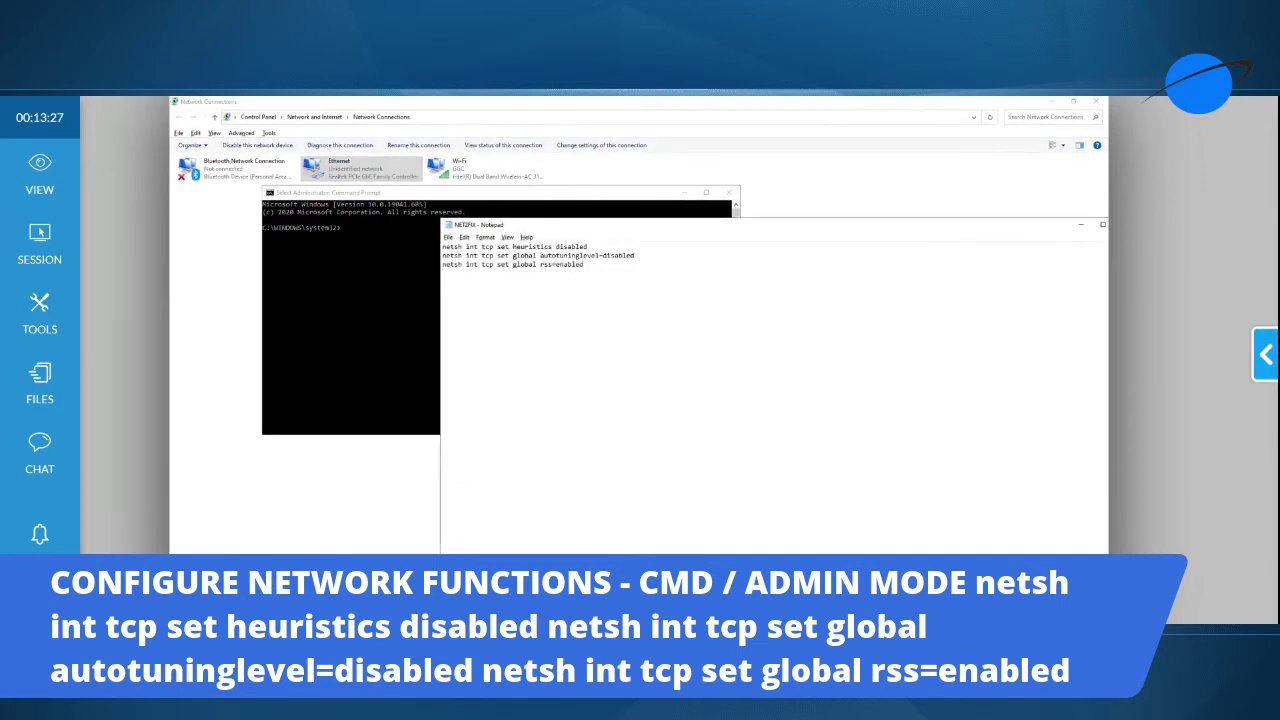
Review the NET2FIX rss and autotuninglevel lines, then minimize Notepad to reveal the Command Prompt
{"action": "left_click_drag", "start_coordinate": [954, 228], "coordinate": [838, 222]}
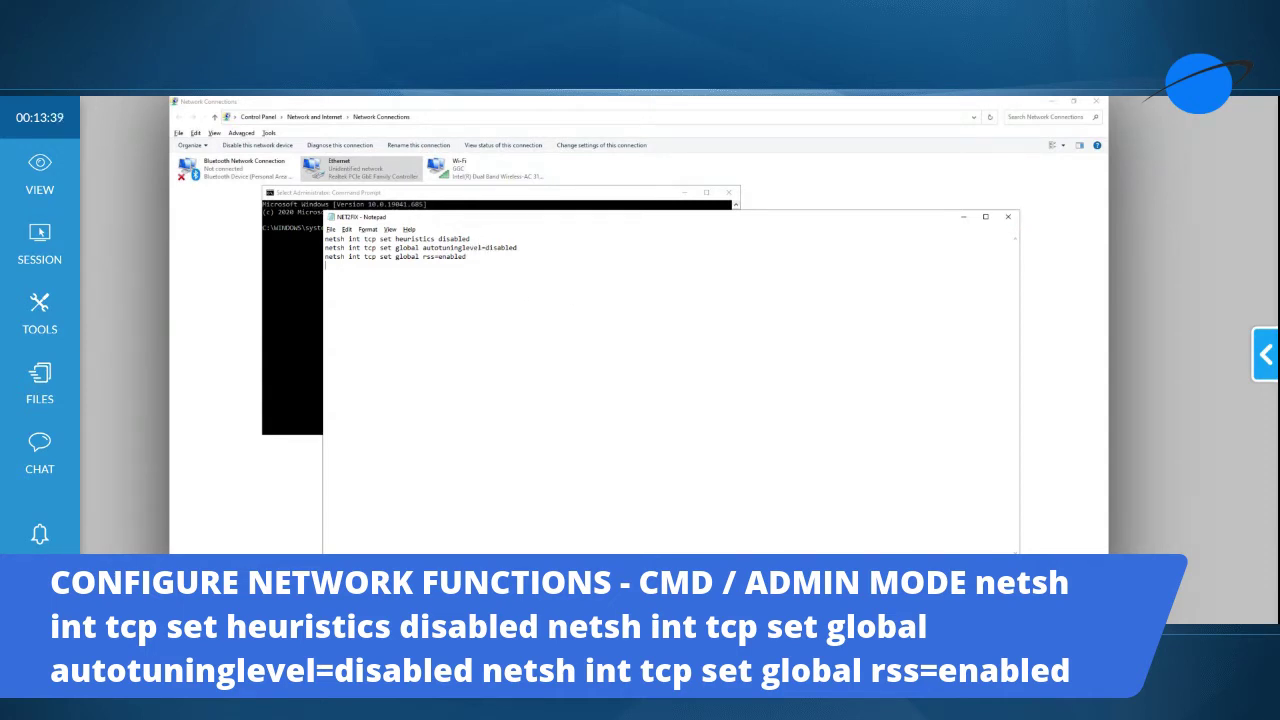
{"action": "left_click", "coordinate": [466, 256]}
{"action": "left_click", "coordinate": [517, 247]}
{"action": "left_click", "coordinate": [963, 217]}
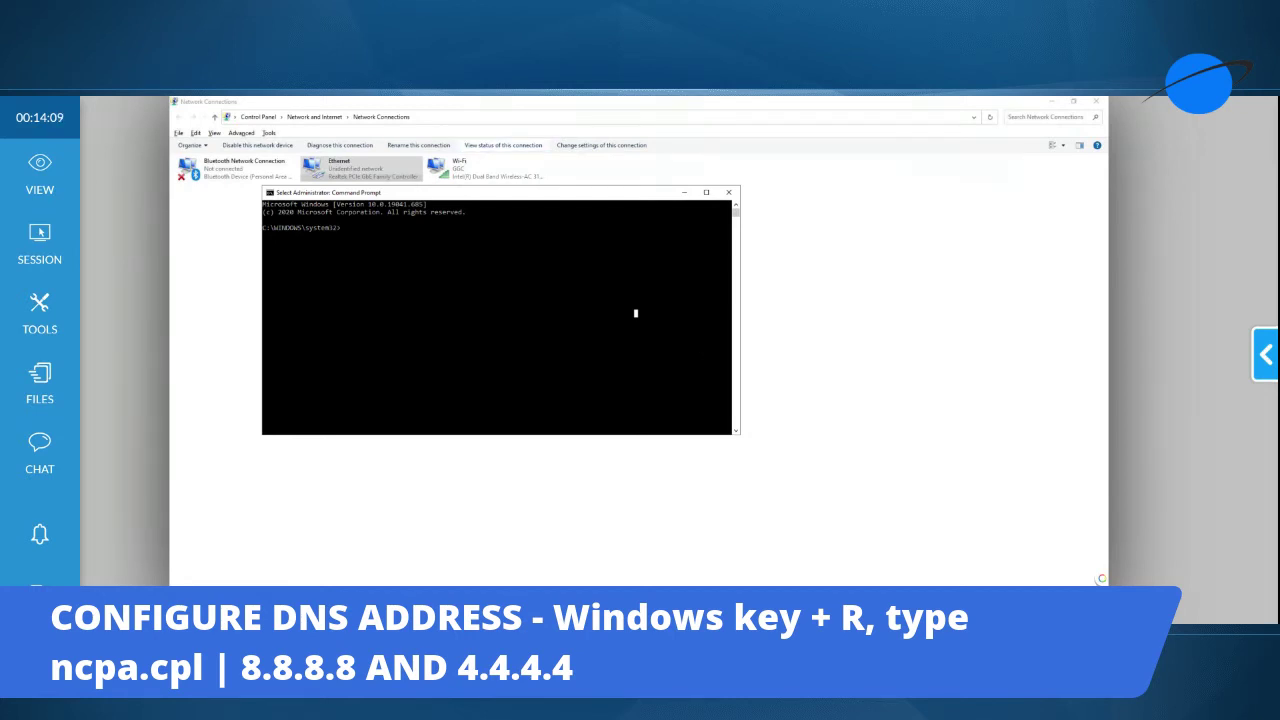
Open the Ethernet adapter's Properties via Settings > Ethernet > Change adapter options
{"action": "key", "text": "super+i"}
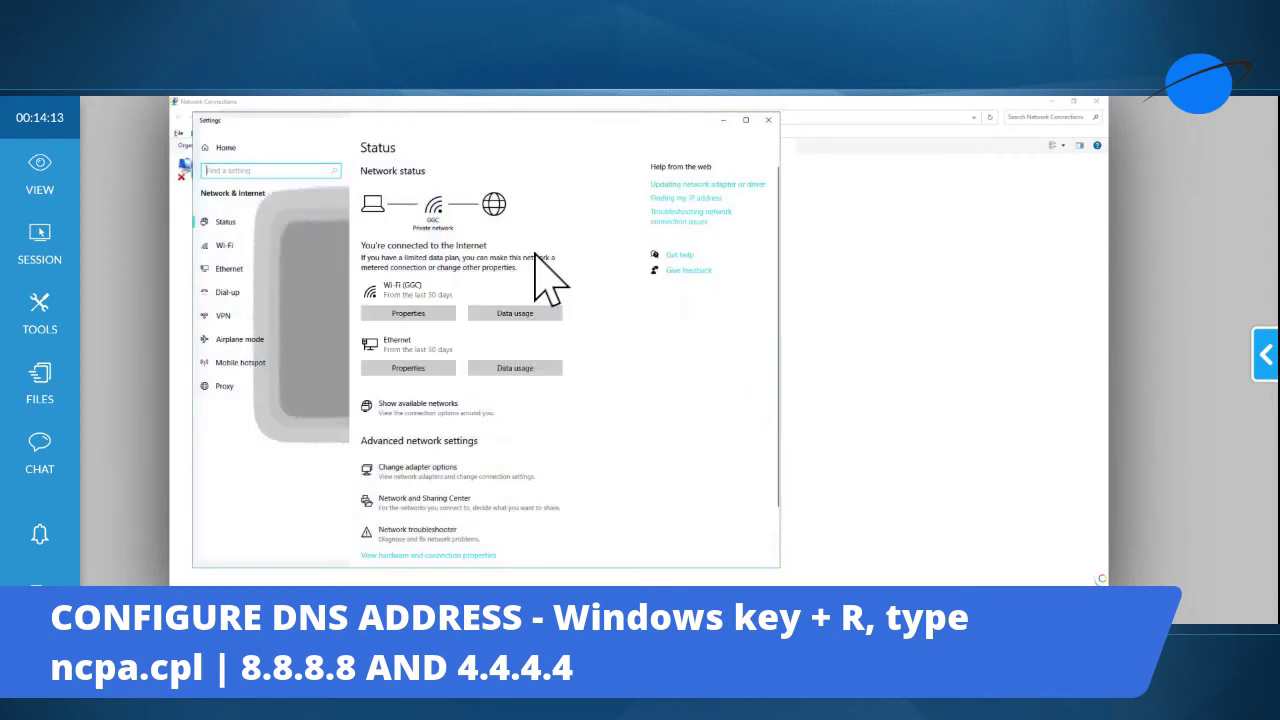
{"action": "left_click", "coordinate": [236, 269]}
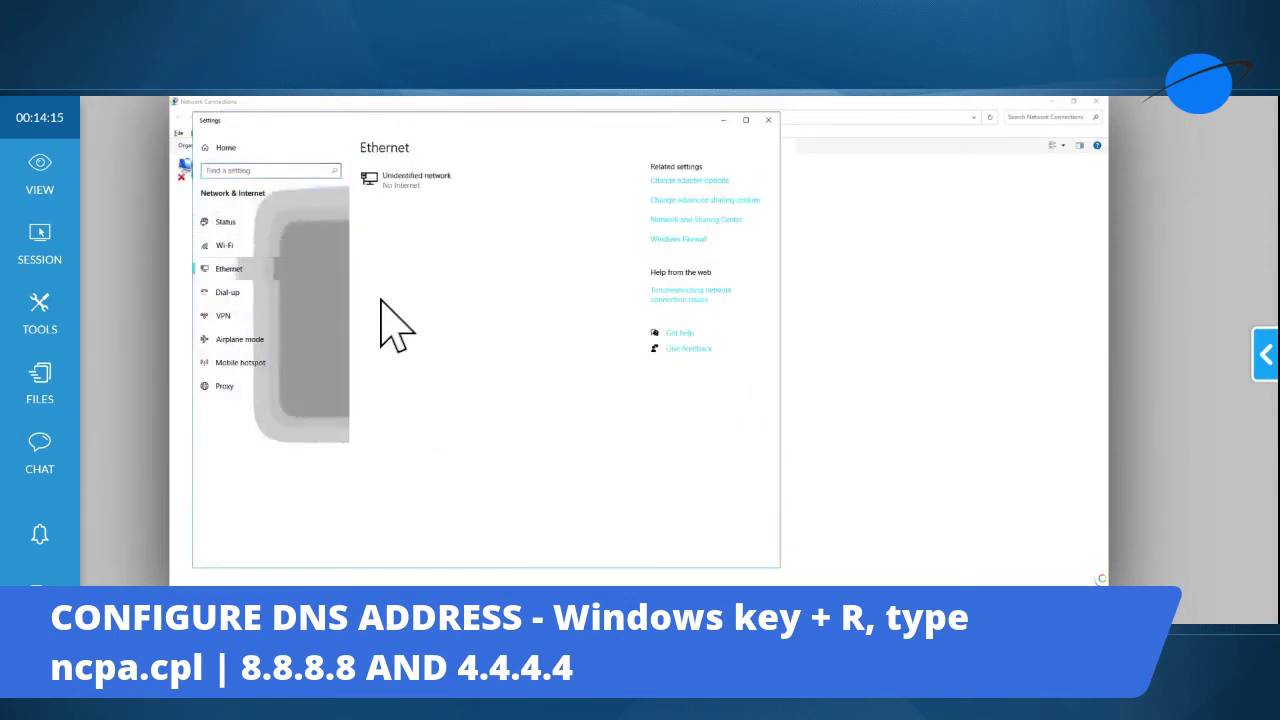
{"action": "left_click", "coordinate": [434, 180]}
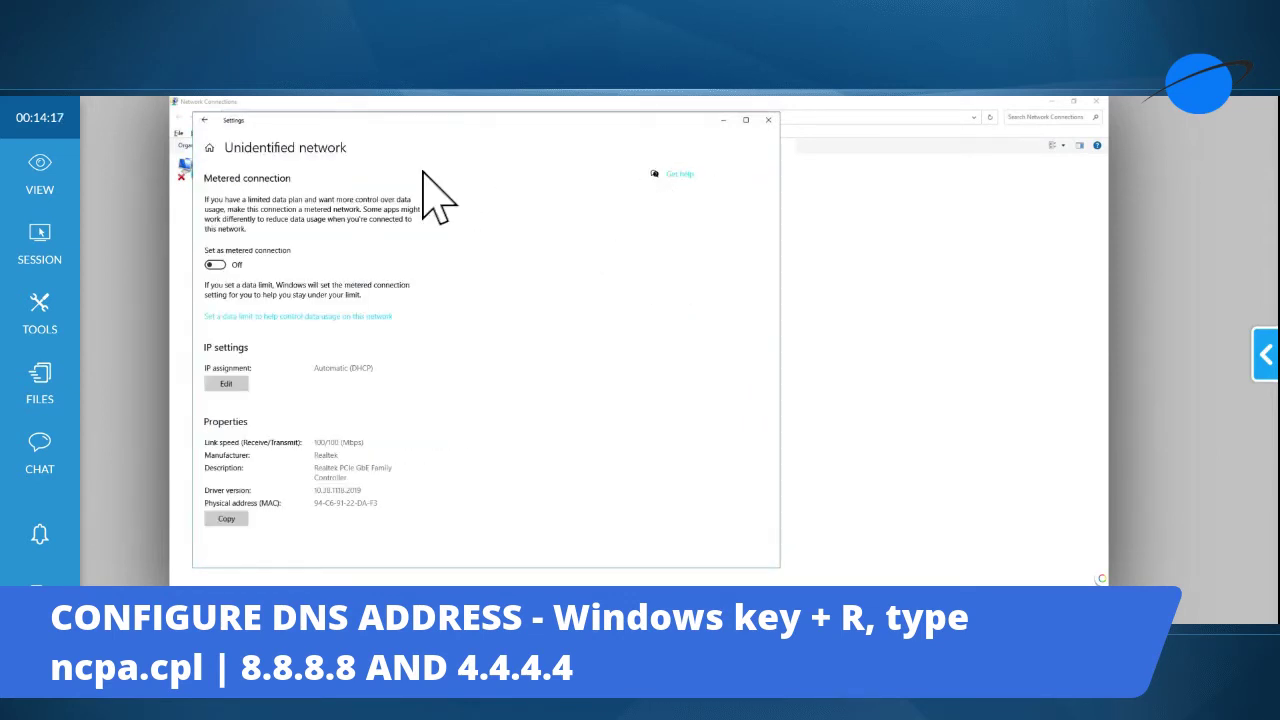
{"action": "left_click", "coordinate": [204, 120]}
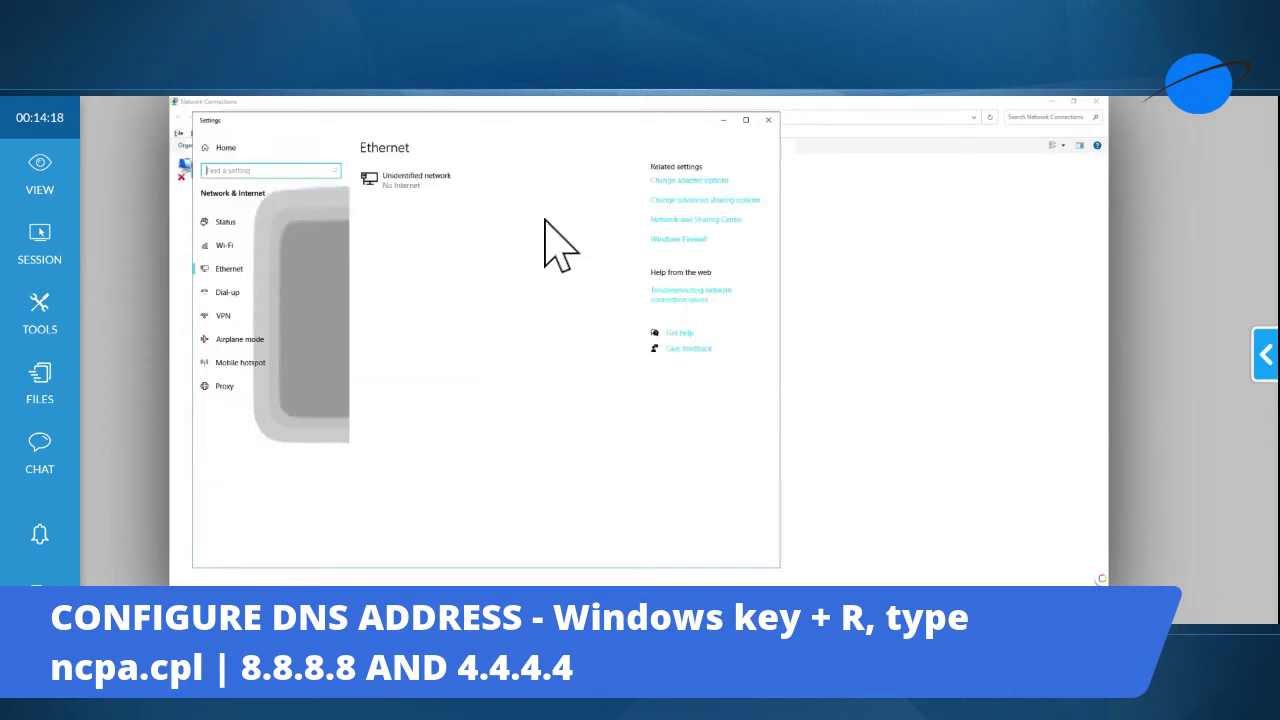
{"action": "left_click", "coordinate": [662, 182]}
{"action": "right_click", "coordinate": [507, 204]}
{"action": "left_click", "coordinate": [520, 294]}
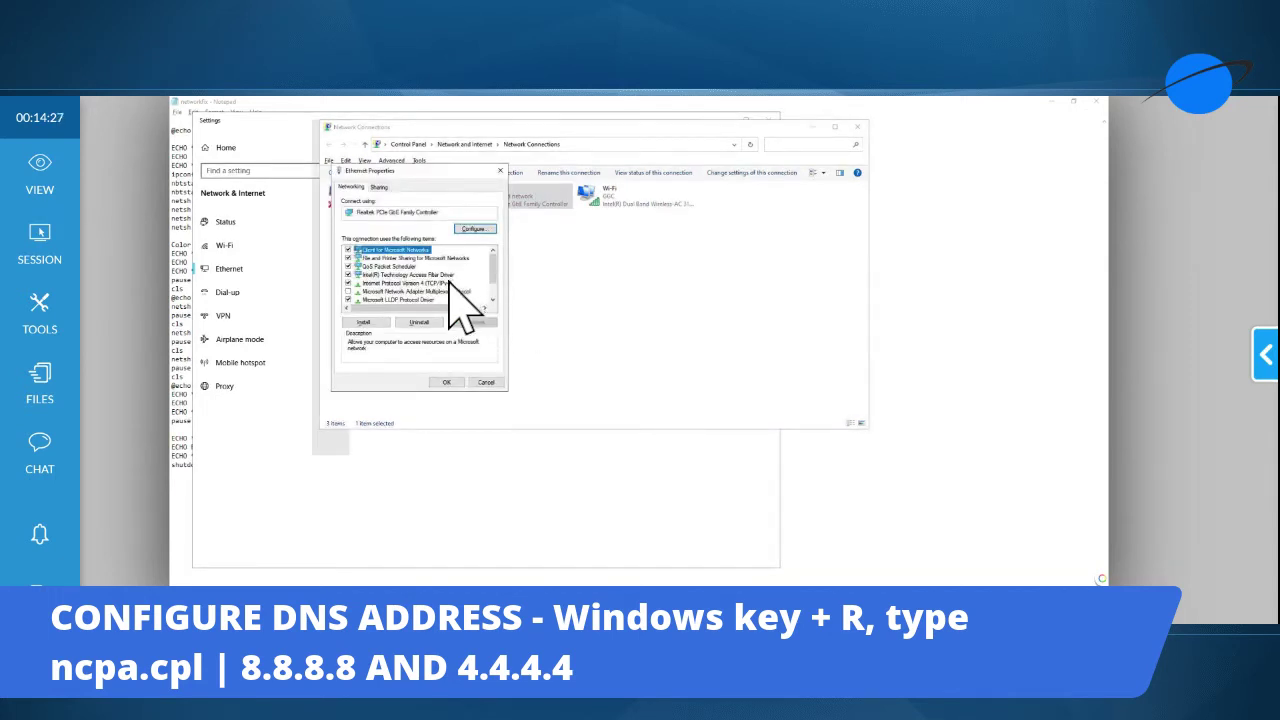
Set the Ethernet IPv4 settings to use preferred DNS server 8.8.8.8 and confirm
{"action": "double_click", "coordinate": [445, 283]}
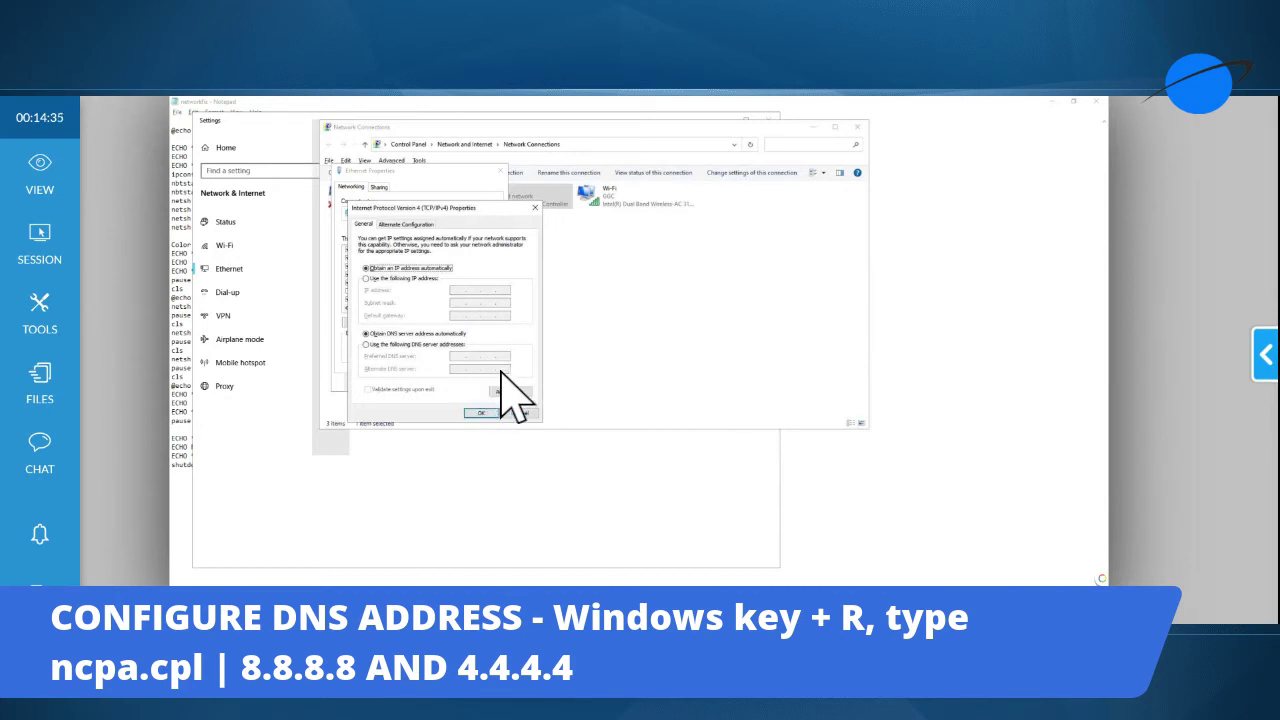
{"action": "left_click", "coordinate": [433, 344]}
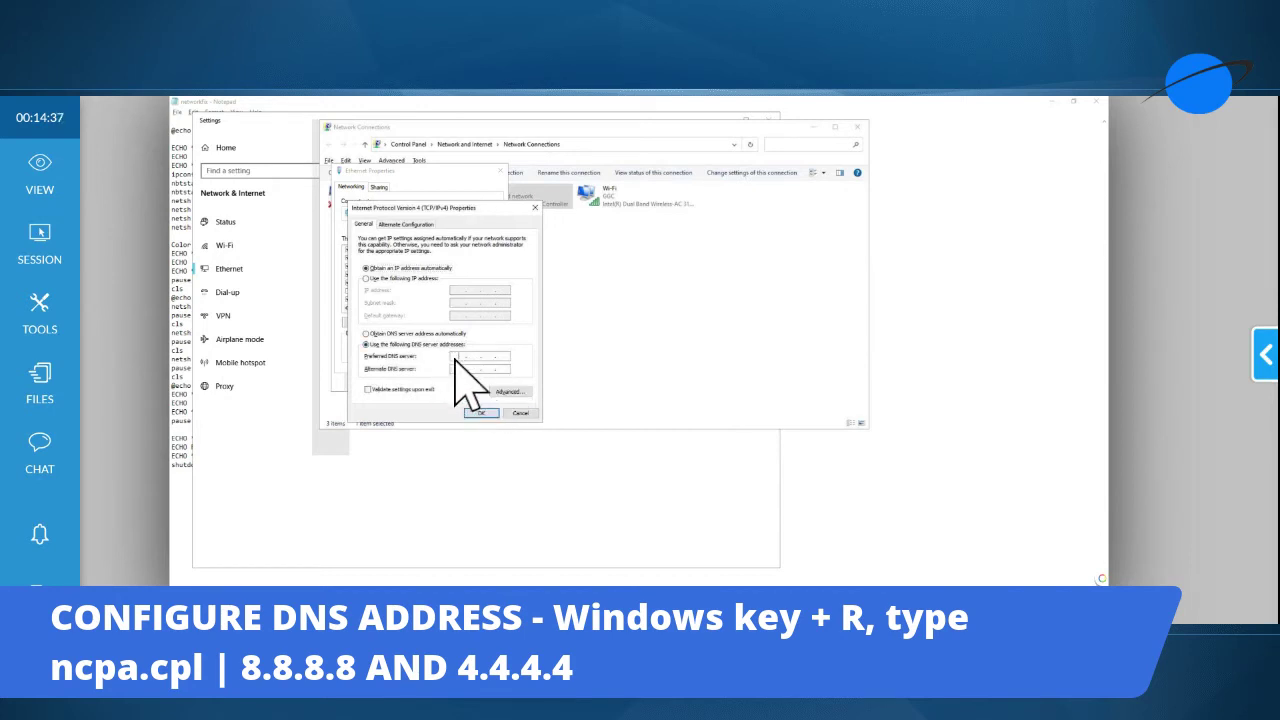
{"action": "left_click", "coordinate": [456, 356]}
{"action": "type", "text": "8.8"}
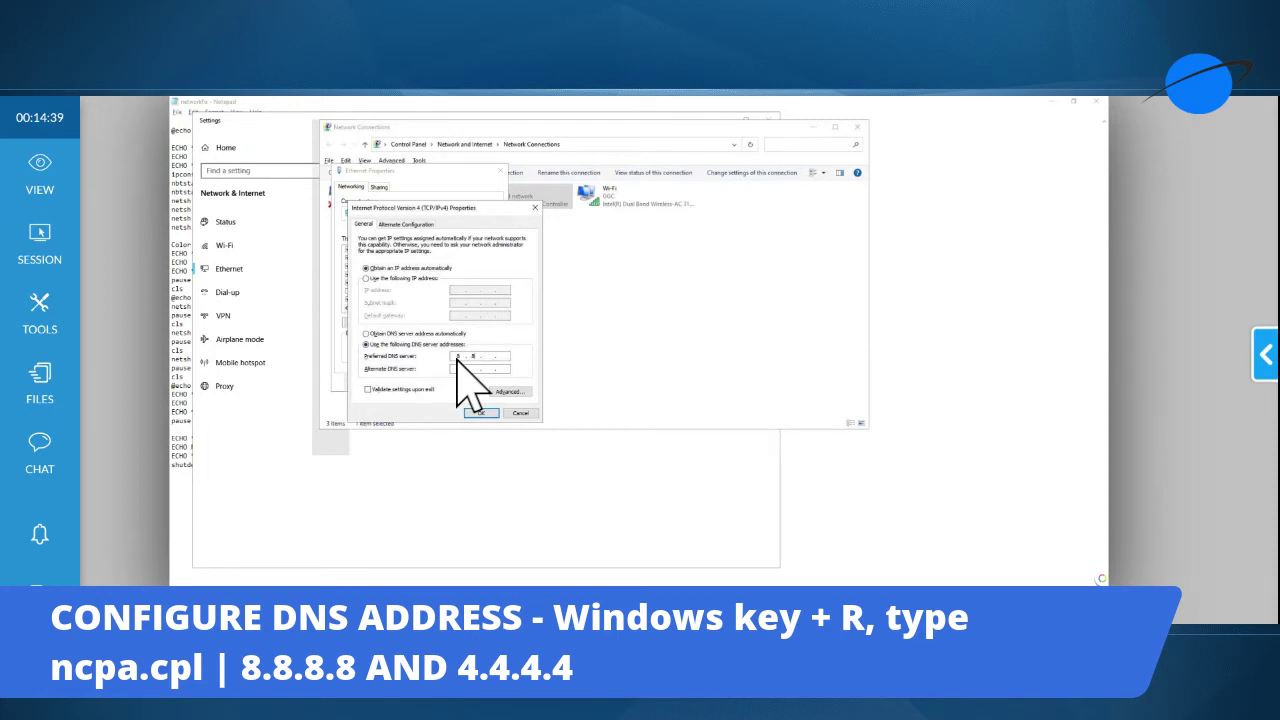
{"action": "type", "text": ".8."}
{"action": "left_click", "coordinate": [473, 413]}
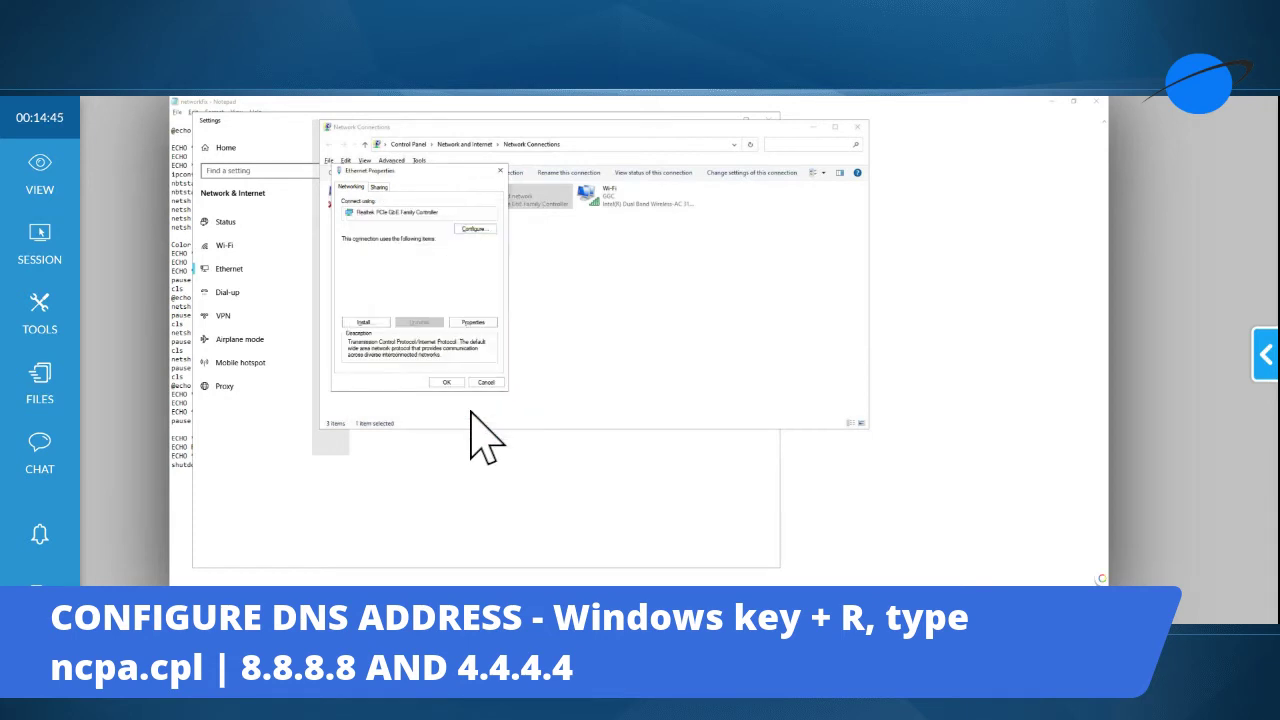
{"action": "left_click", "coordinate": [446, 382]}
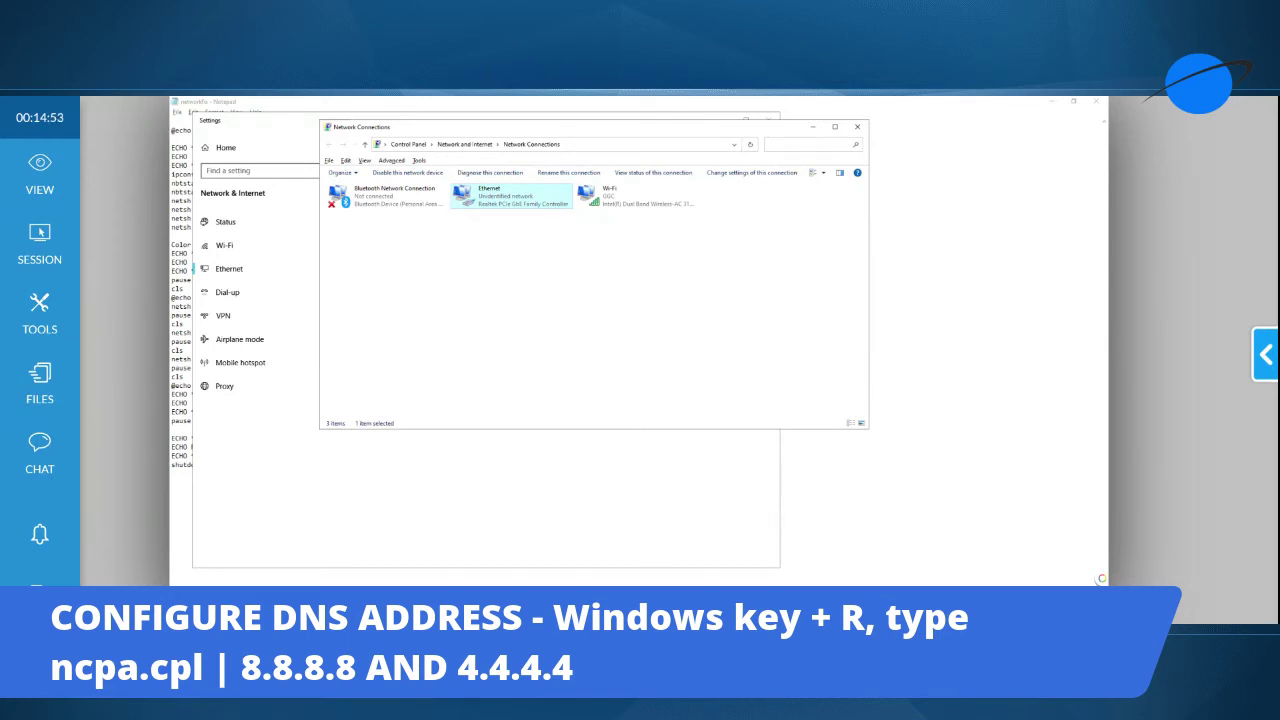
Check the taskbar network flyout showing Ethernet as an unidentified network without internet
{"action": "left_click", "coordinate": [1050, 592]}
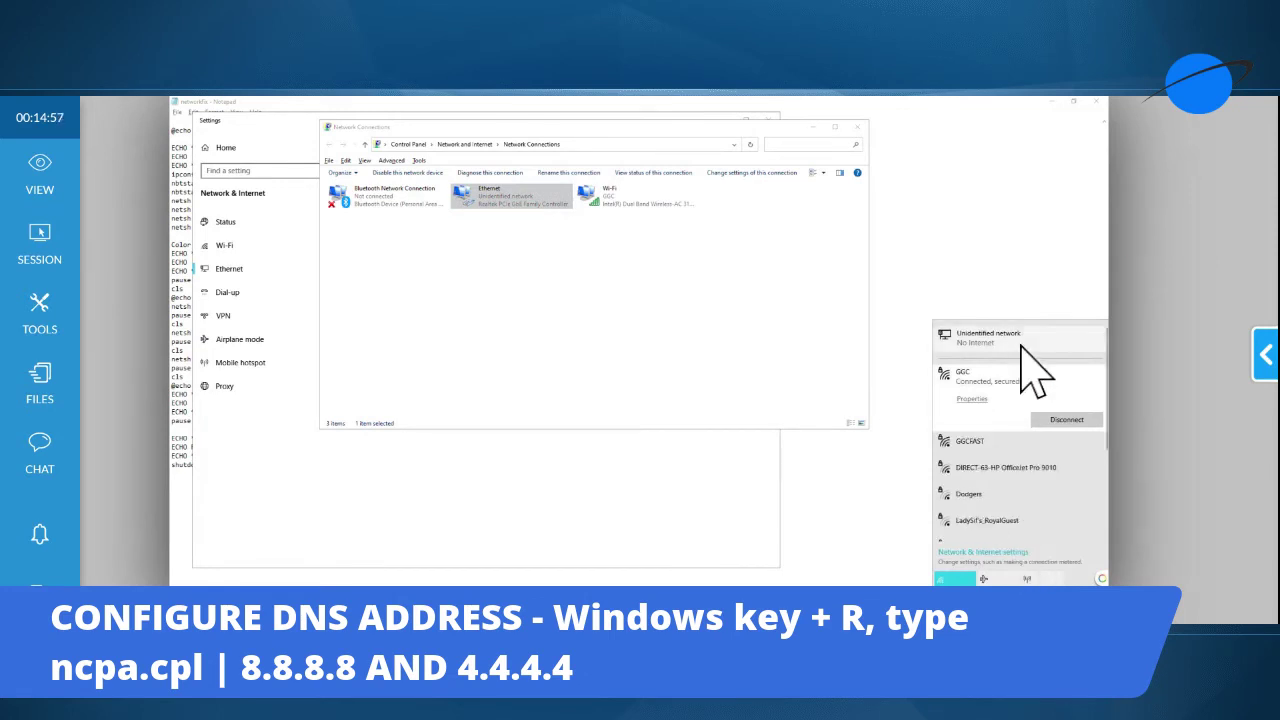
{"action": "left_click", "coordinate": [614, 316]}
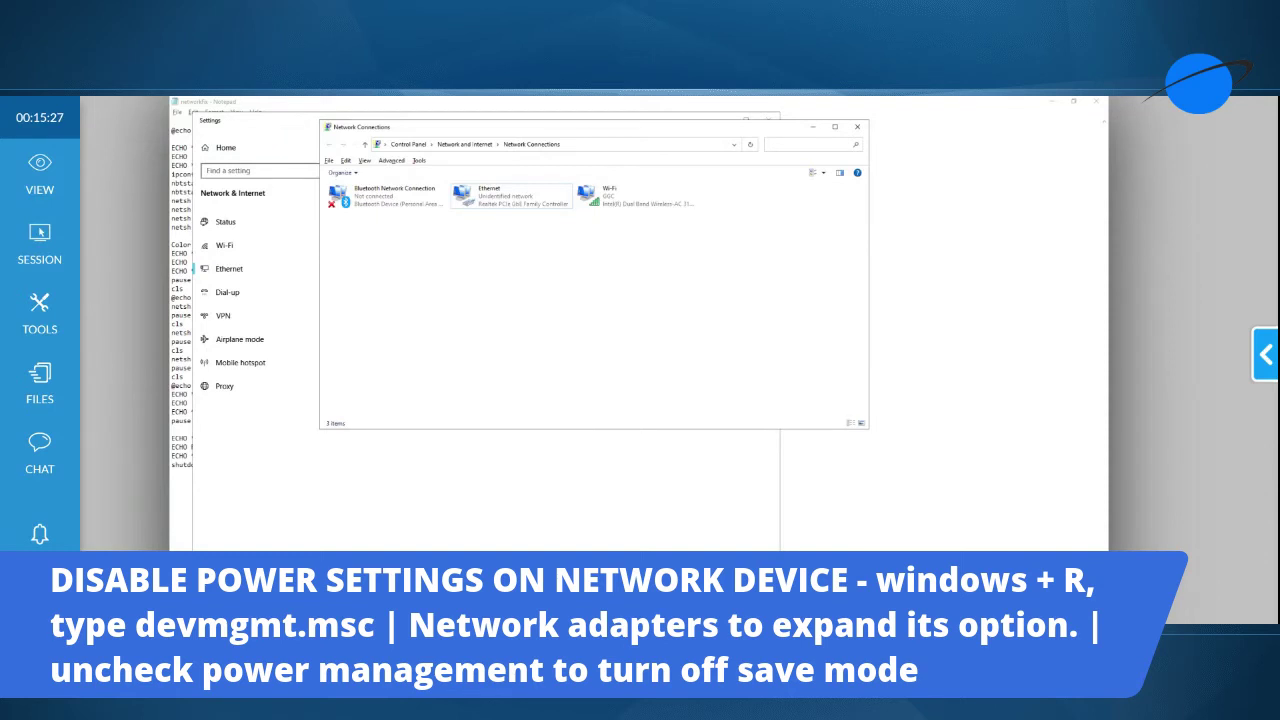
{"action": "key", "text": "super"}
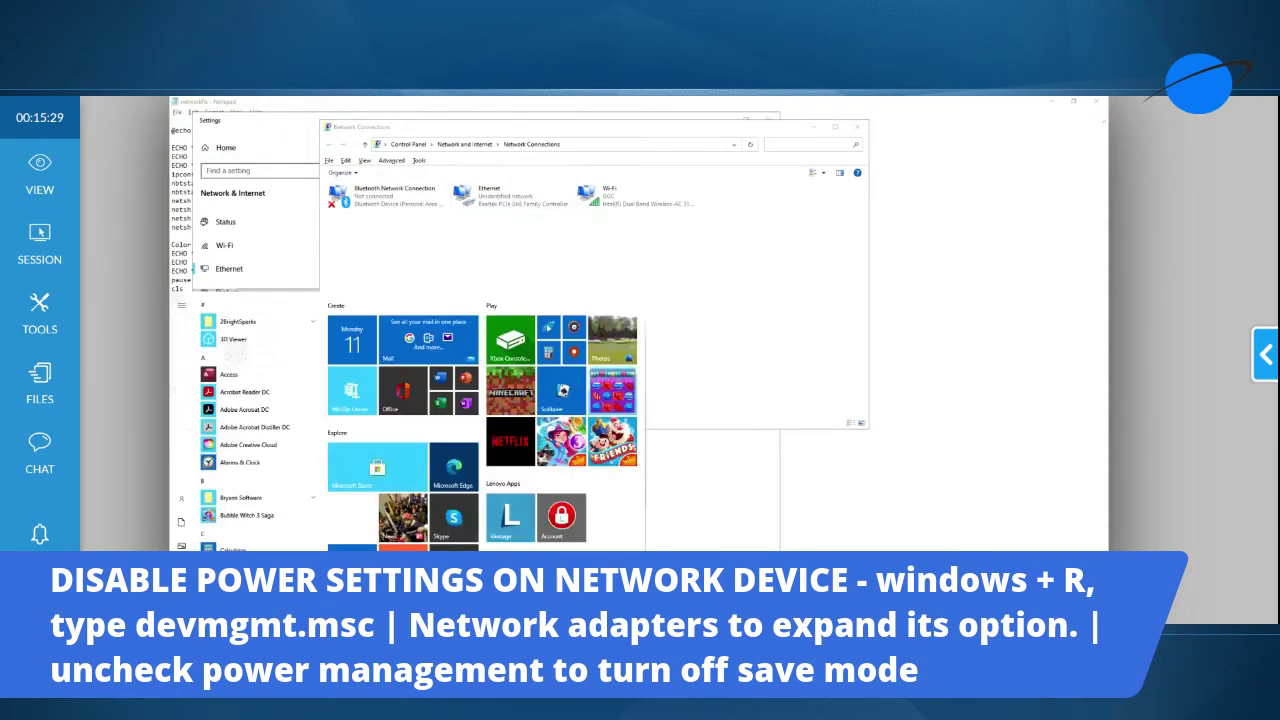
Launch Device Manager by running devmgmt.msc from the Run prompt
{"action": "type", "text": "r"}
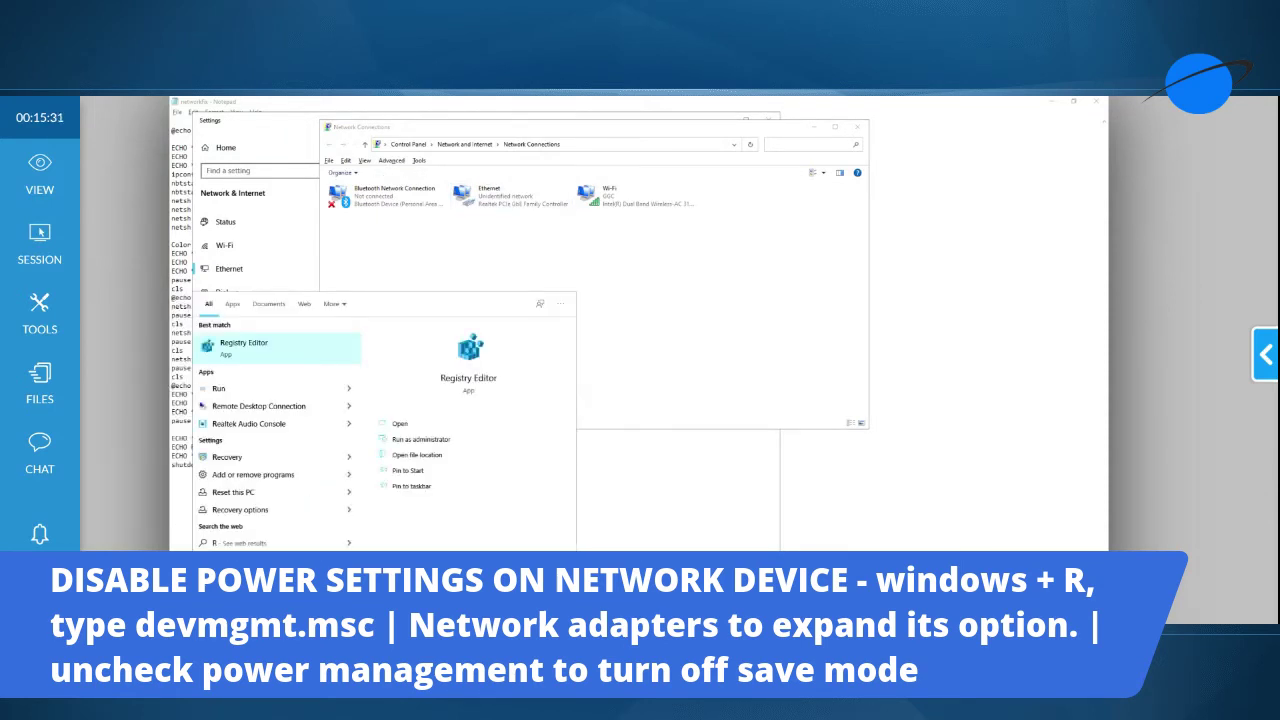
{"action": "key", "text": "BackSpace"}
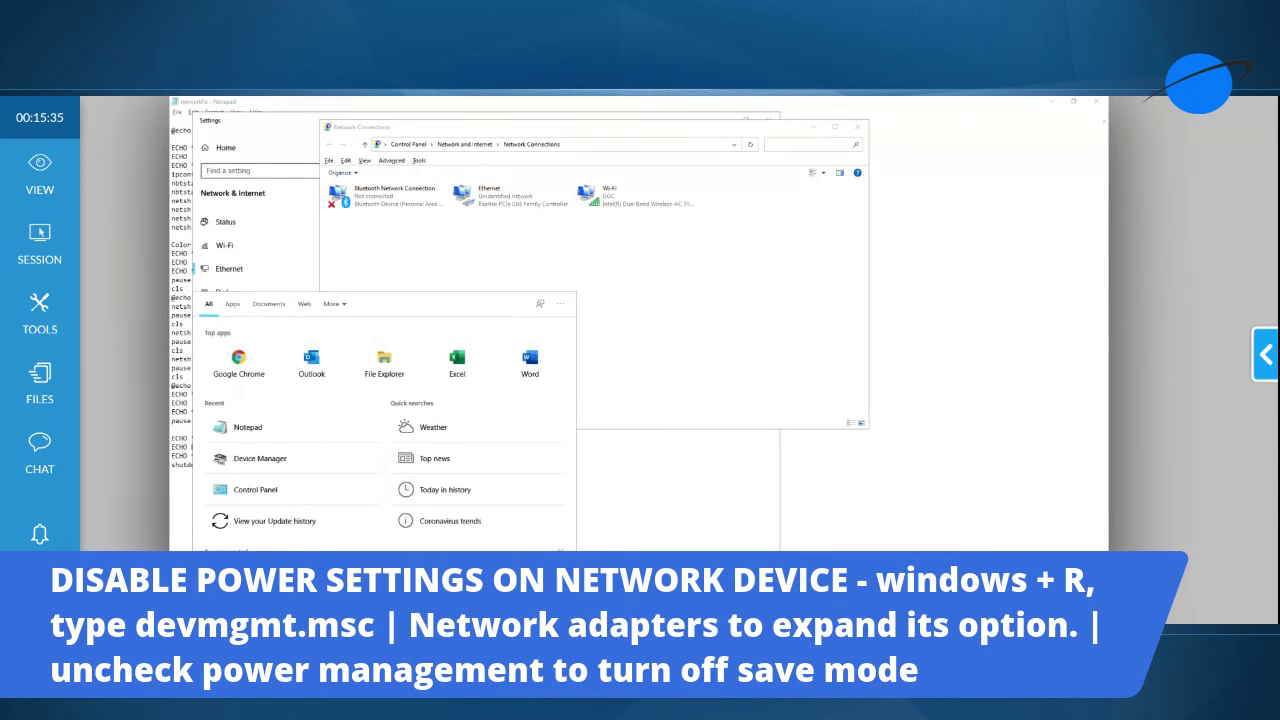
{"action": "key", "text": "Escape"}
{"action": "key", "text": "super+x"}
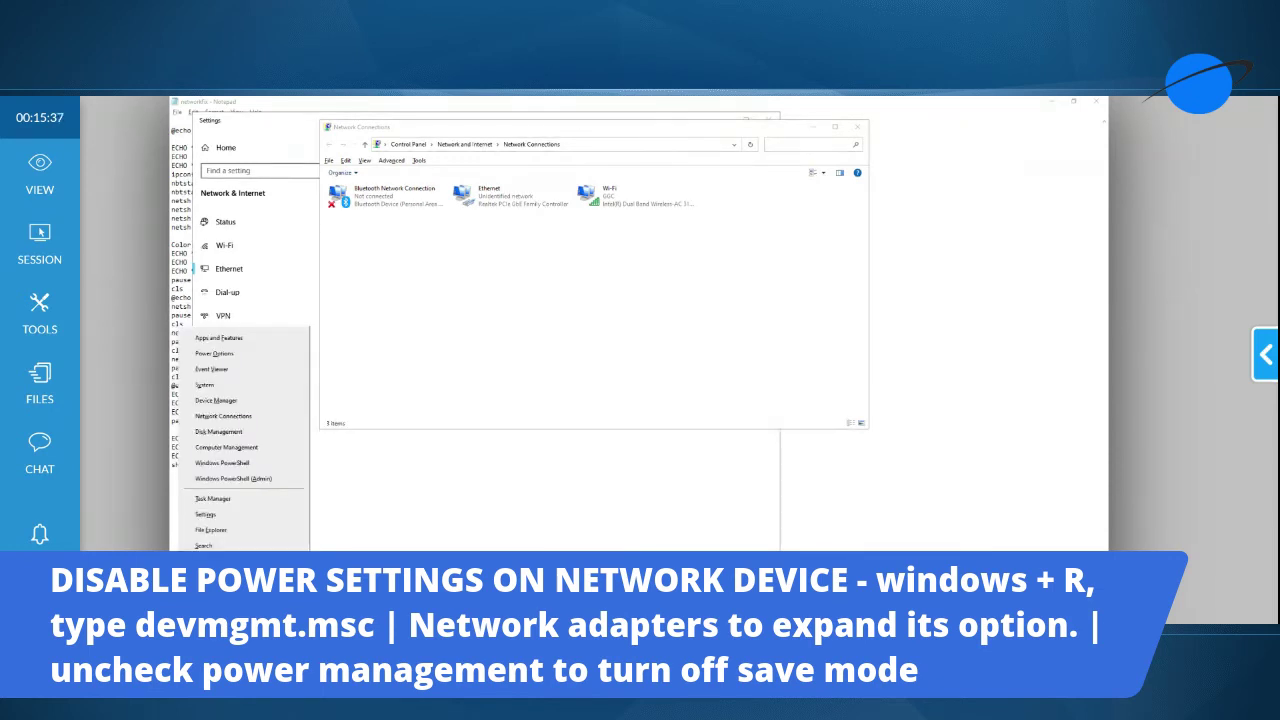
{"action": "key", "text": "super+r"}
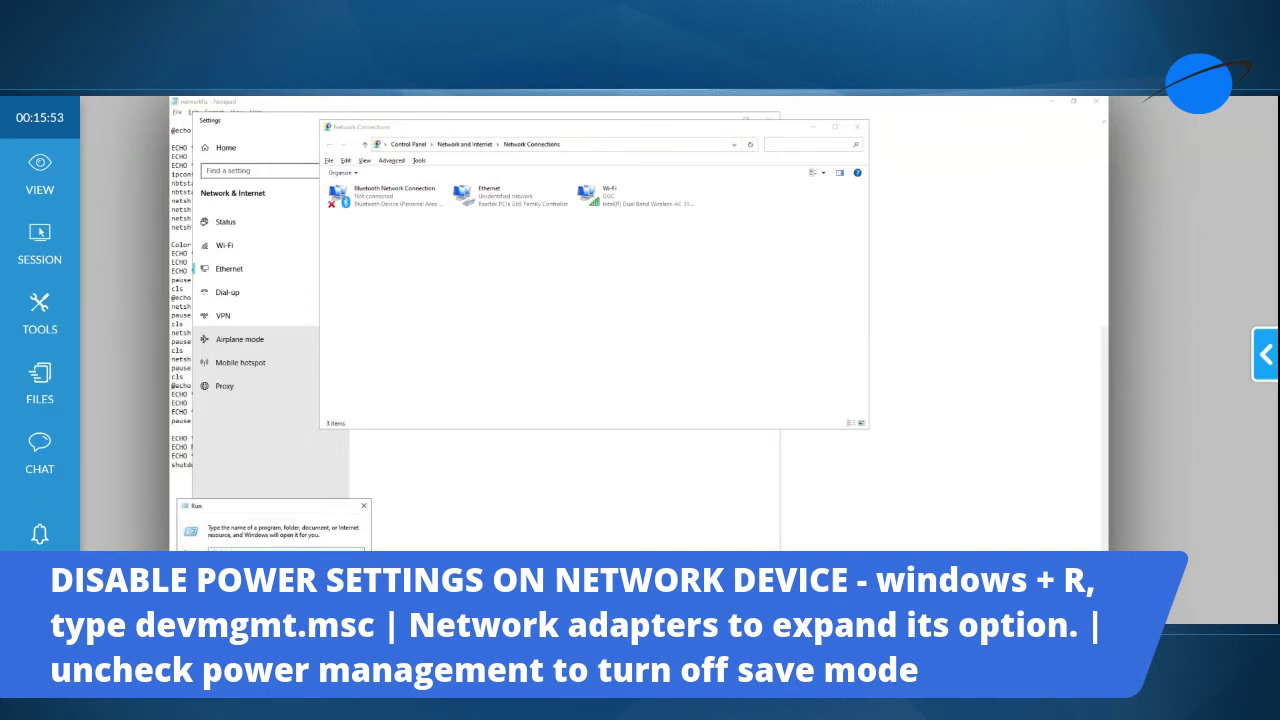
{"action": "key", "text": "Return"}
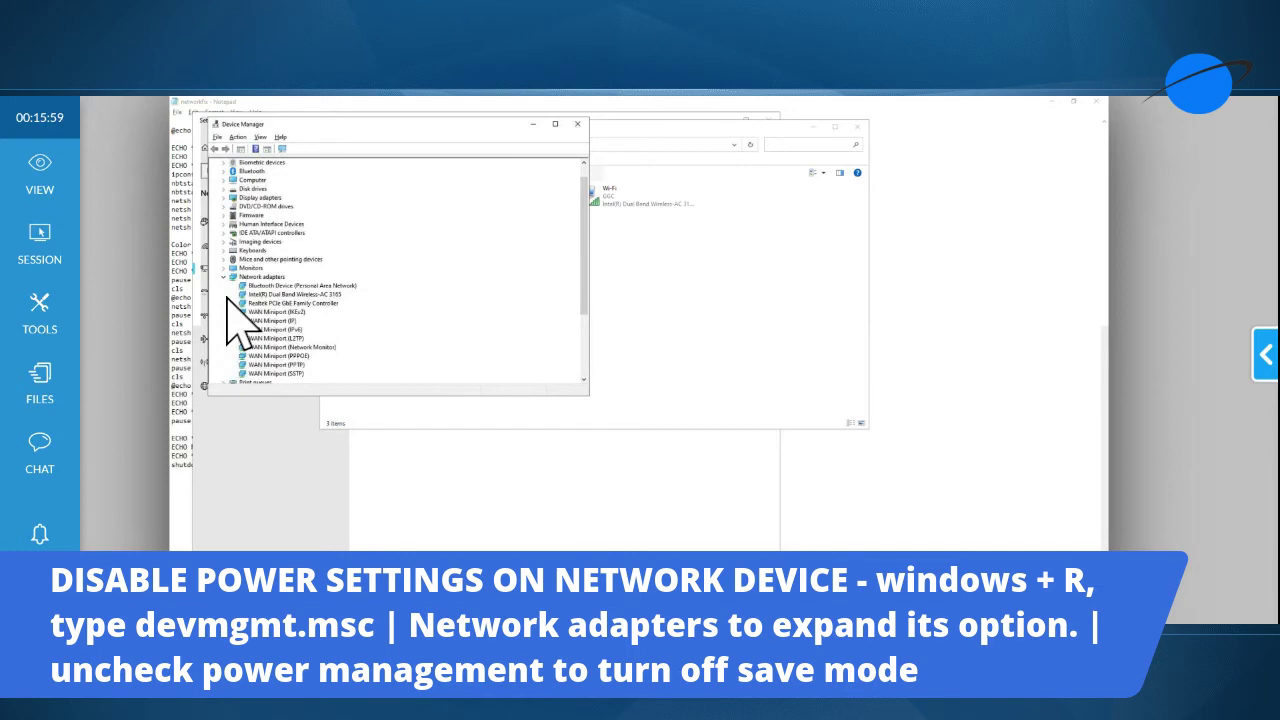
Uncheck 'Allow the computer to turn off this device' in the Realtek adapter's Power Management
{"action": "left_click", "coordinate": [317, 303]}
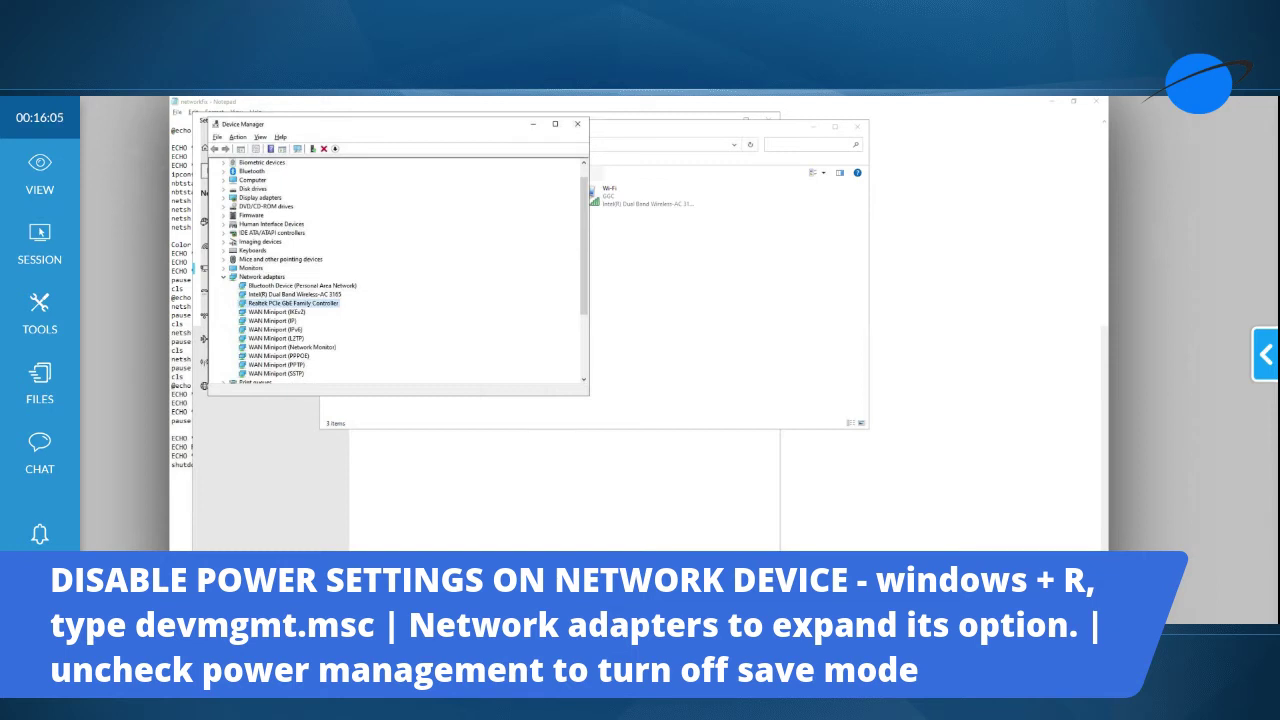
{"action": "right_click", "coordinate": [299, 306]}
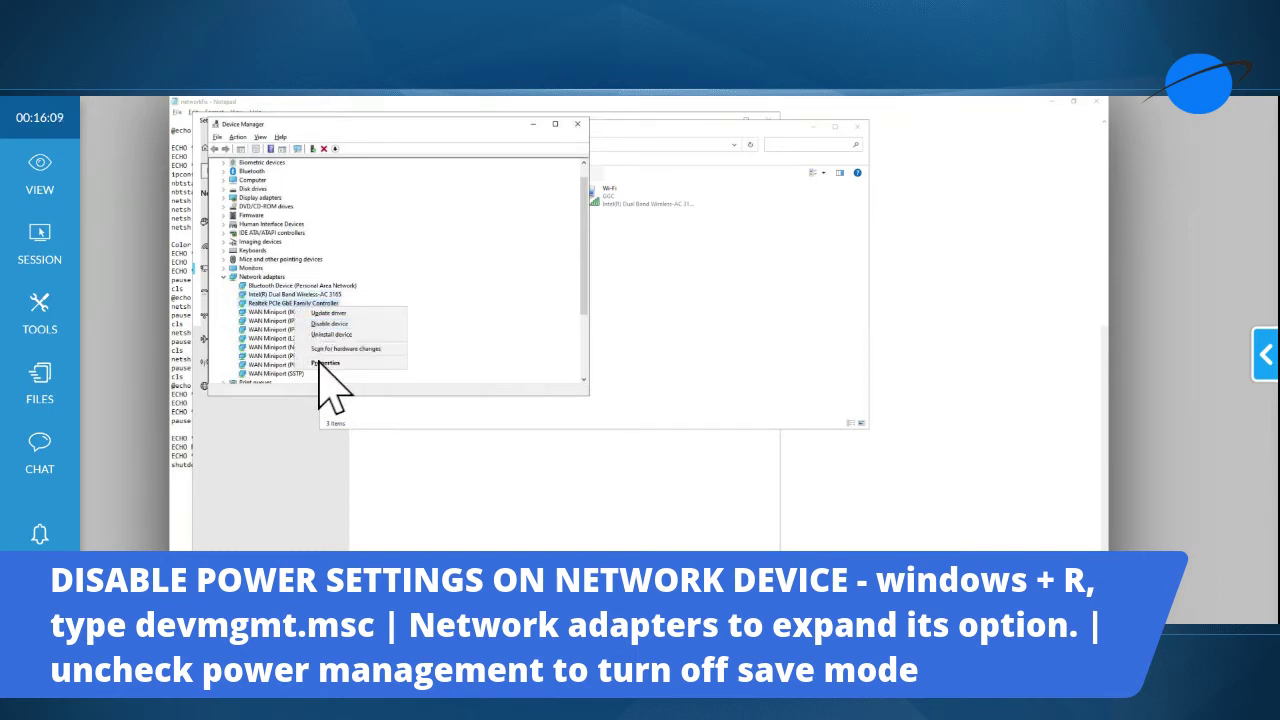
{"action": "key", "text": "Escape"}
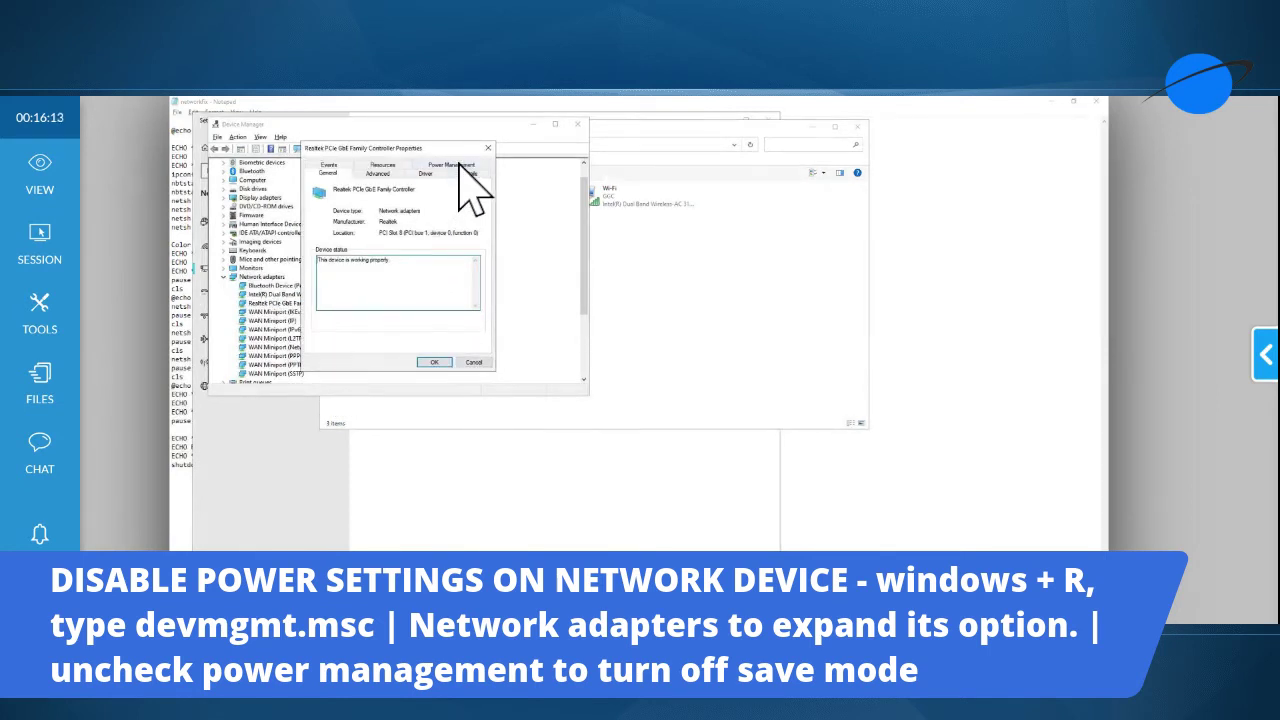
{"action": "left_click", "coordinate": [451, 166]}
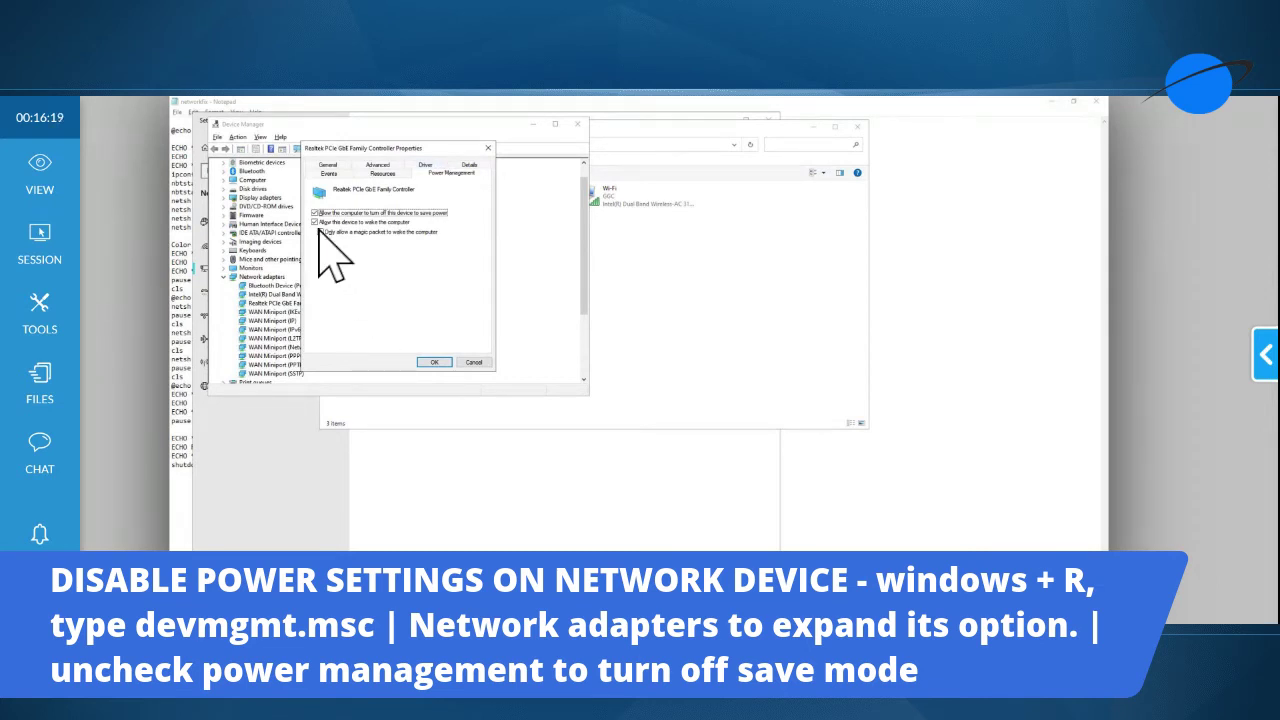
{"action": "left_click", "coordinate": [316, 213]}
{"action": "left_click", "coordinate": [316, 213]}
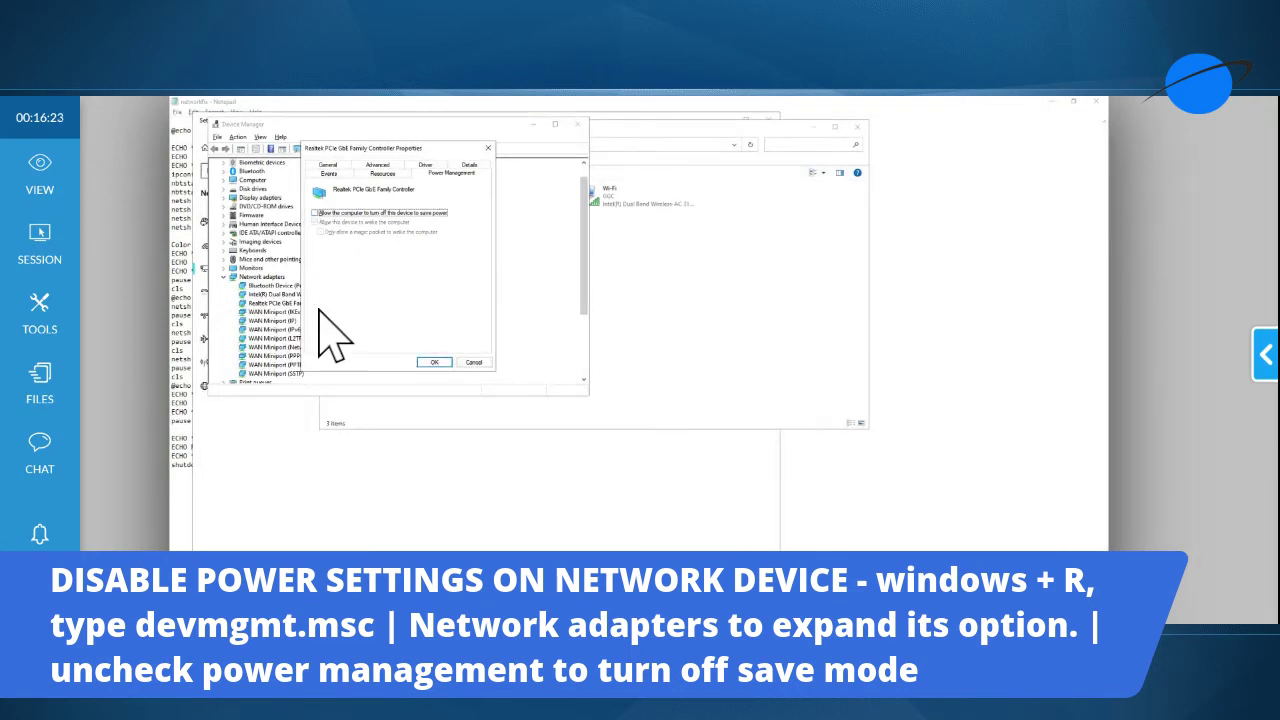
{"action": "left_click", "coordinate": [434, 362]}
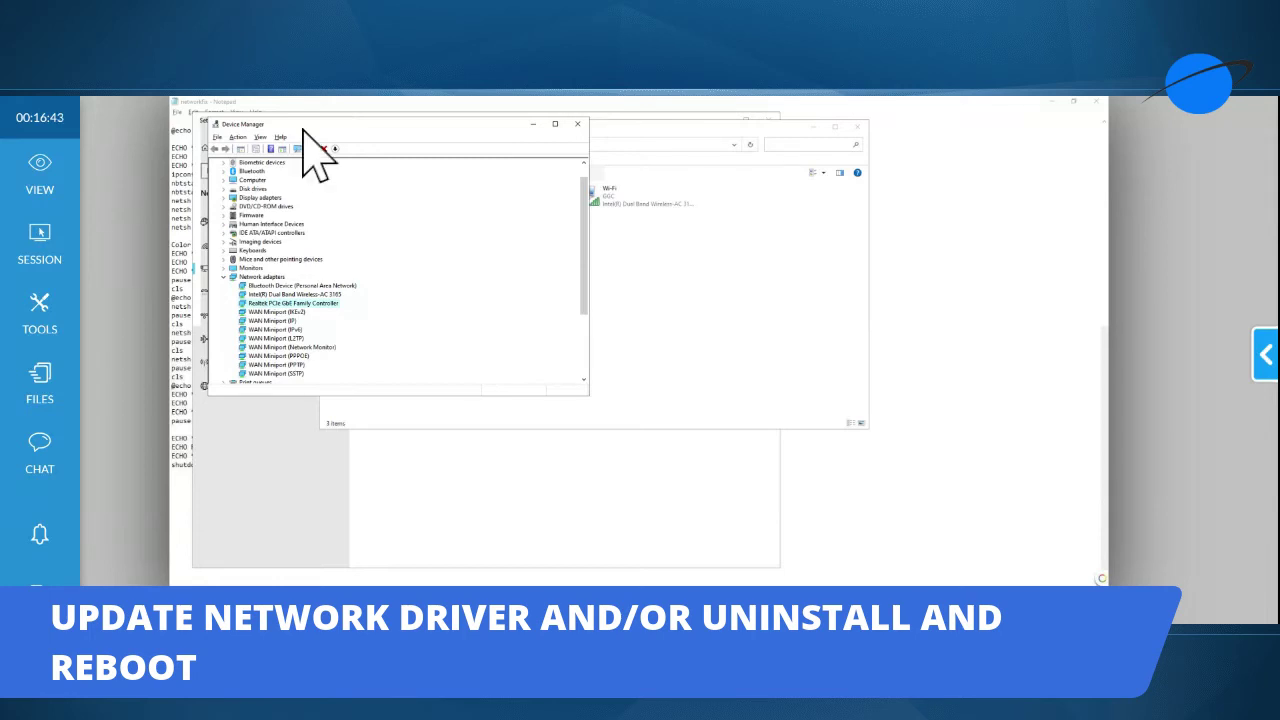
Start uninstalling the Realtek PCIe GbE adapter, then cancel to keep the device
{"action": "right_click", "coordinate": [314, 305]}
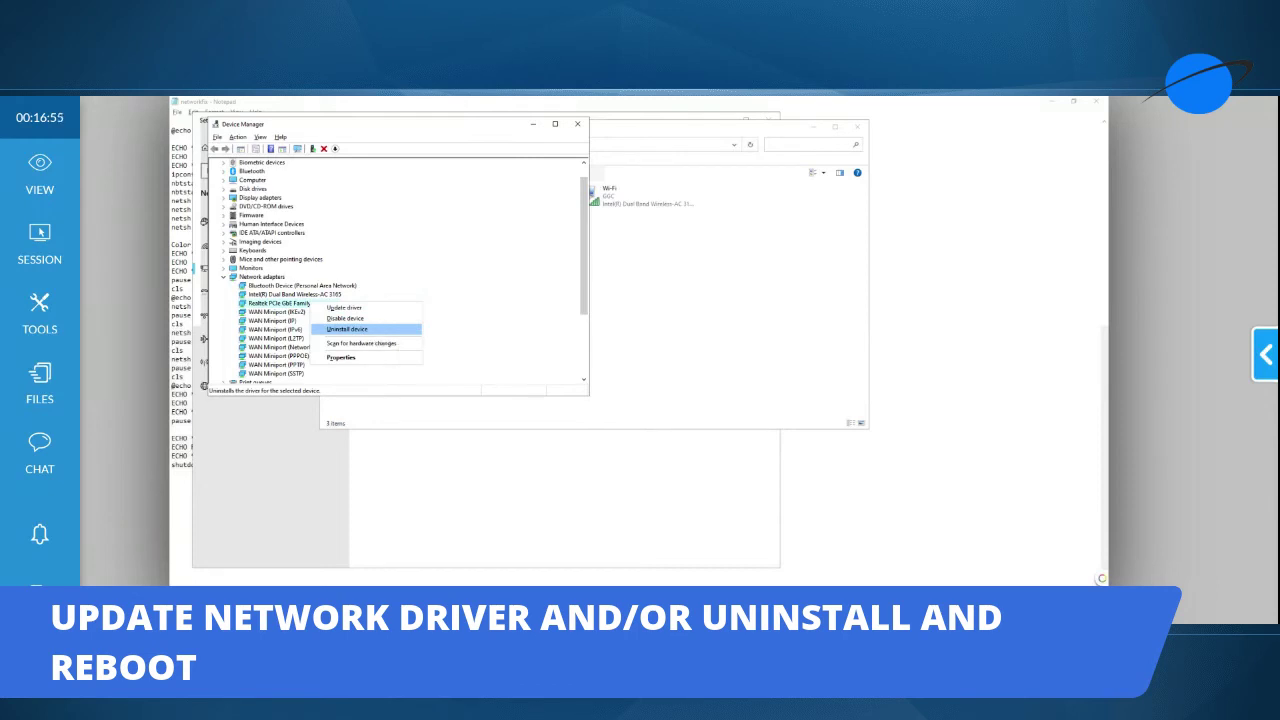
{"action": "left_click", "coordinate": [370, 329]}
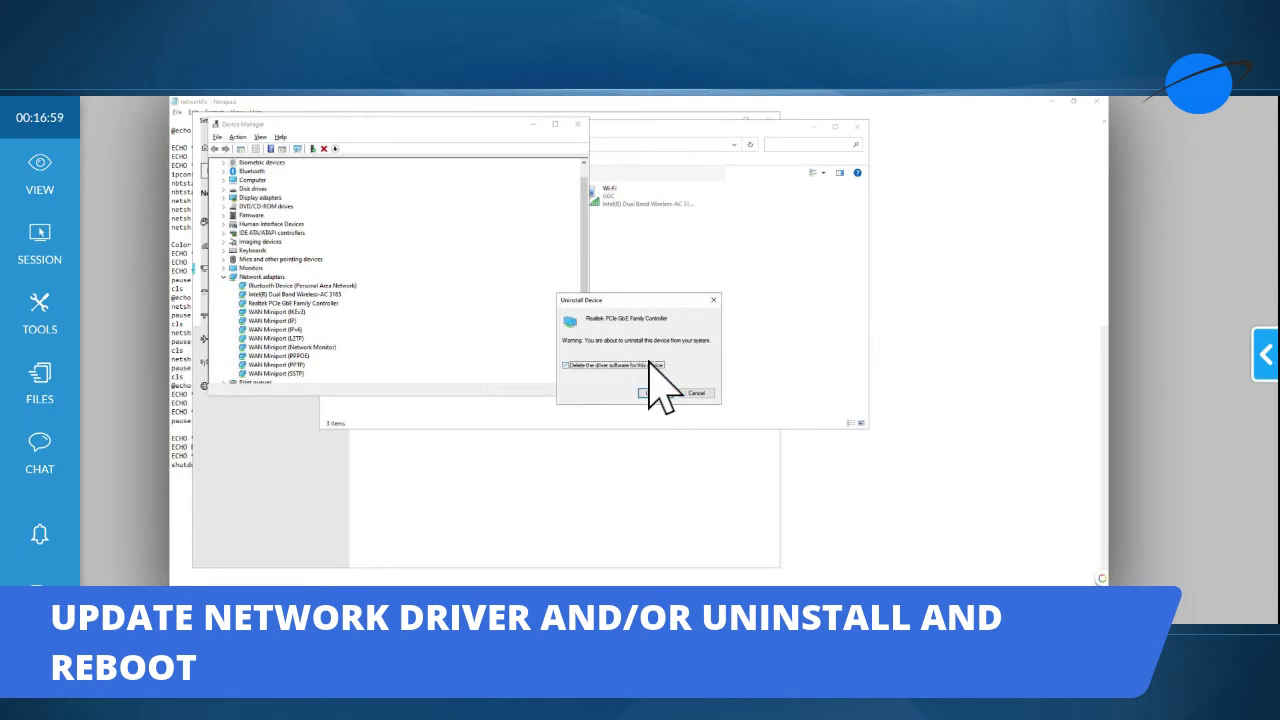
{"action": "left_click", "coordinate": [696, 392]}
Search automatically for a newer Realtek driver and close the 'best drivers already installed' result
{"action": "right_click", "coordinate": [318, 304]}
{"action": "left_click", "coordinate": [345, 312]}
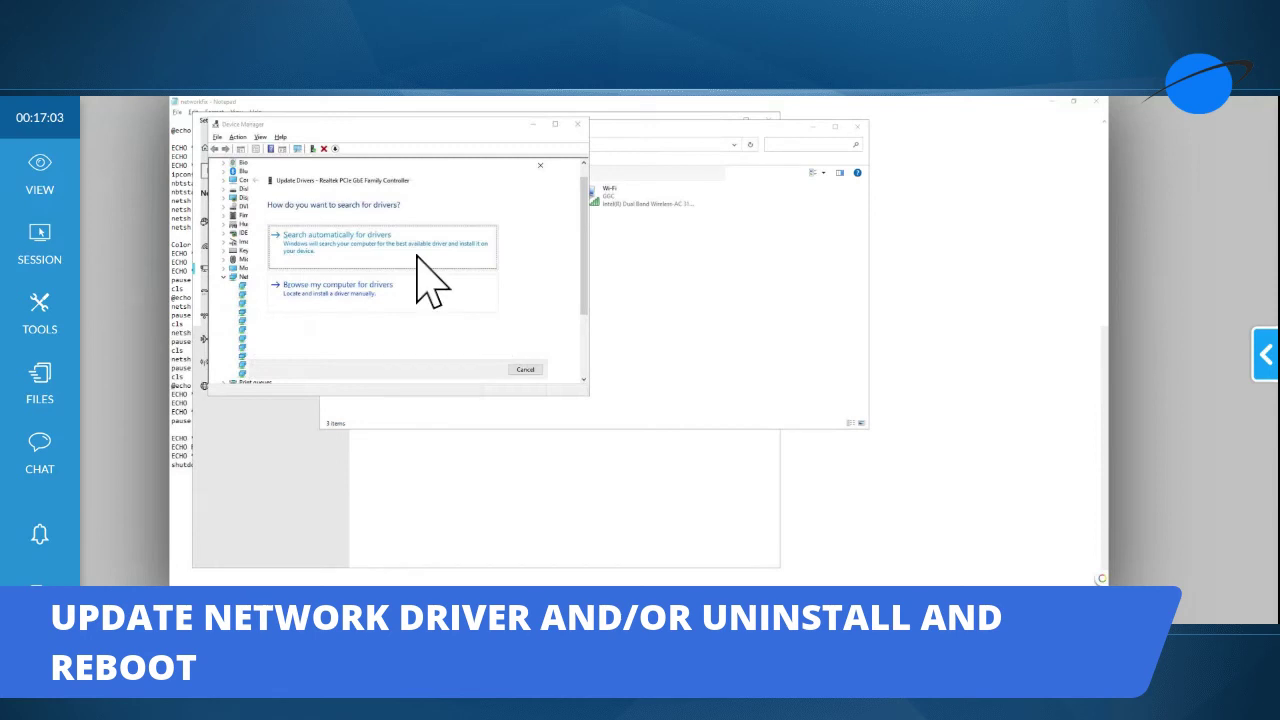
{"action": "left_click", "coordinate": [389, 243]}
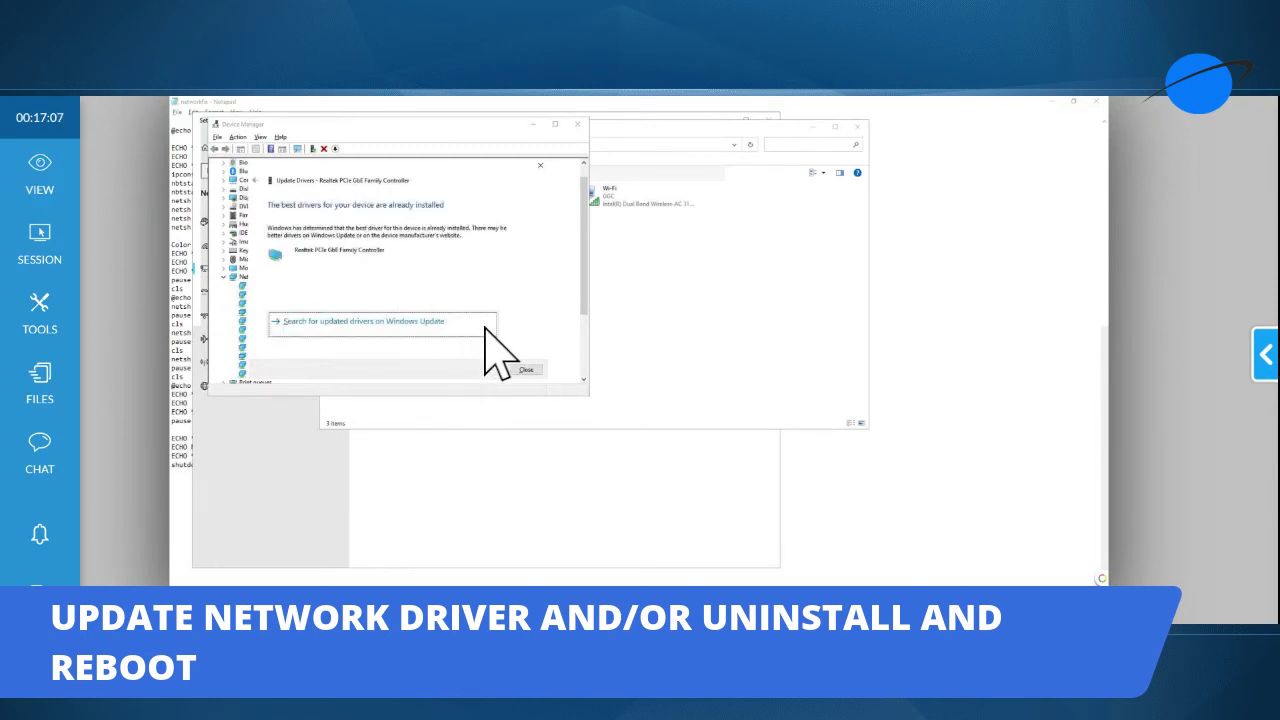
{"action": "left_click", "coordinate": [523, 368]}
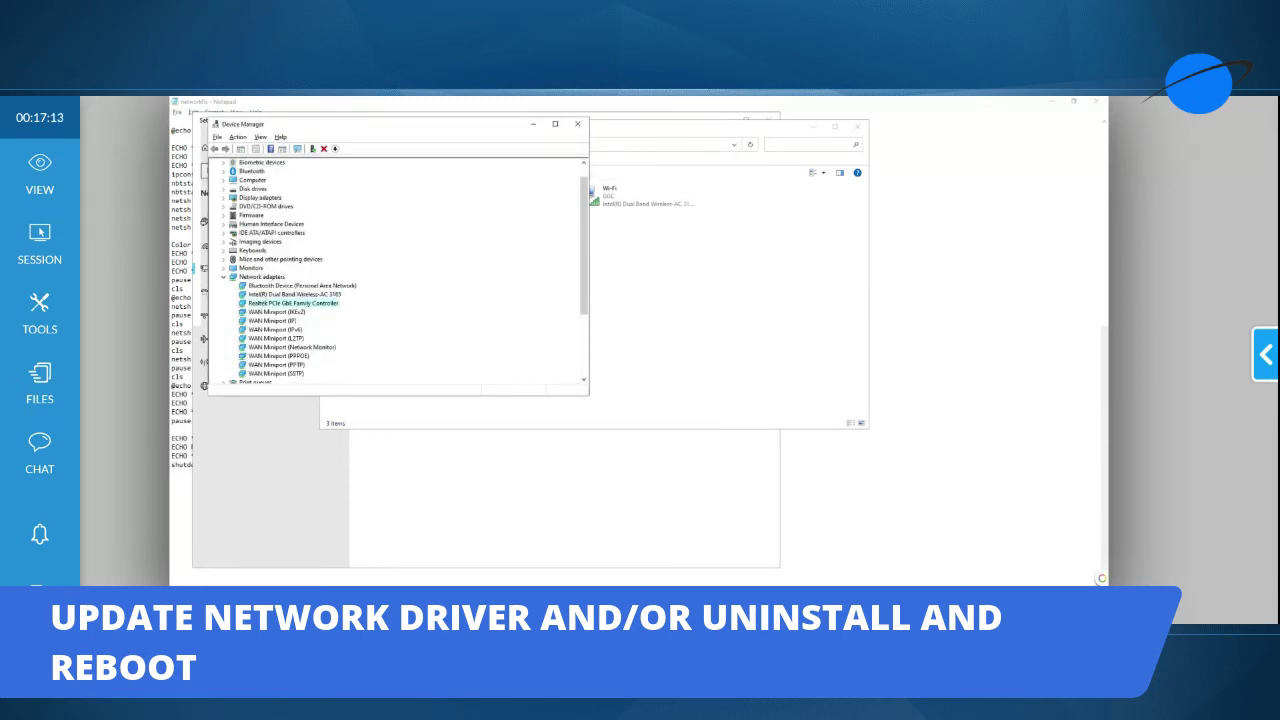
Review the Realtek adapter's Driver and Details tabs in its properties, then close them
{"action": "right_click", "coordinate": [327, 303]}
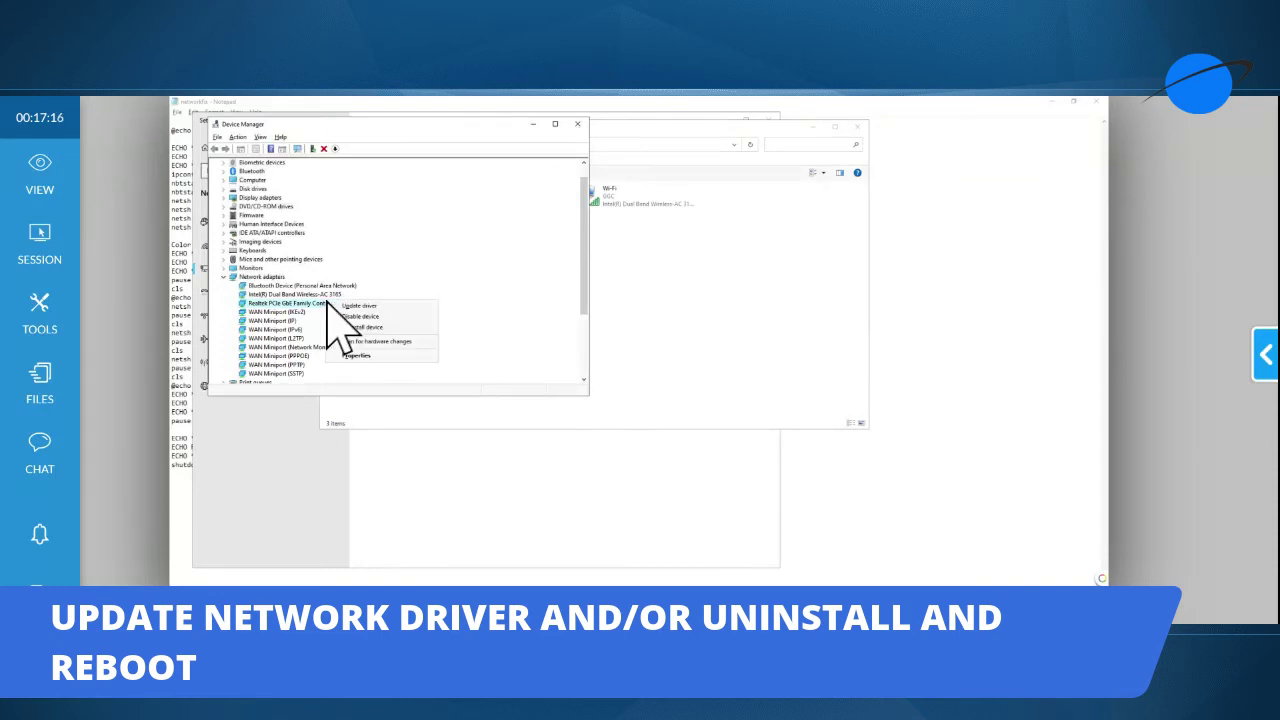
{"action": "left_click", "coordinate": [360, 355]}
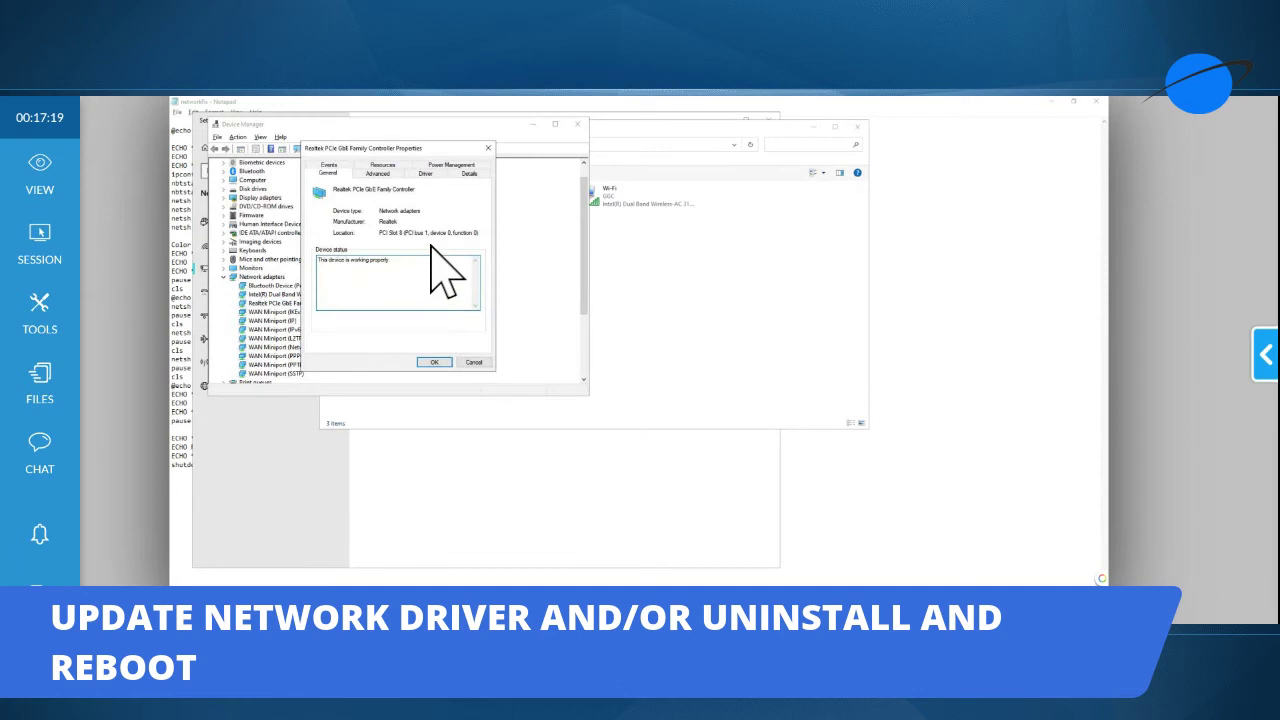
{"action": "left_click", "coordinate": [427, 175]}
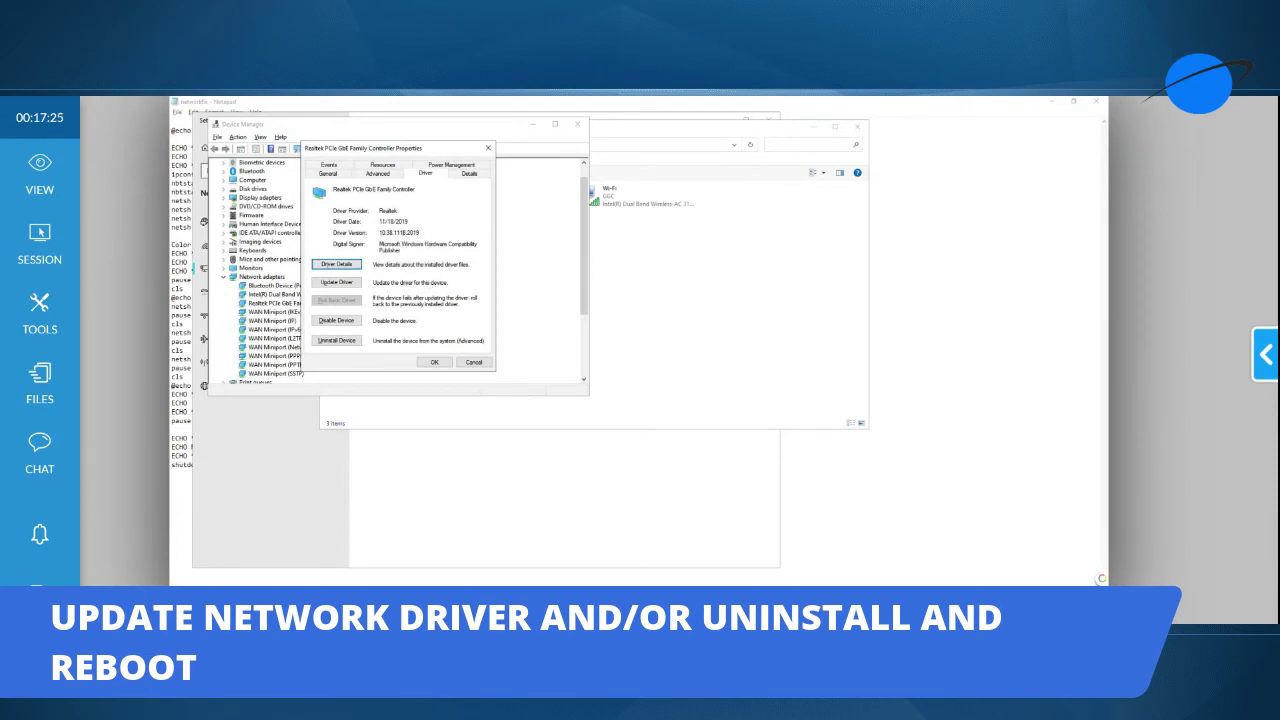
{"action": "left_click", "coordinate": [470, 174]}
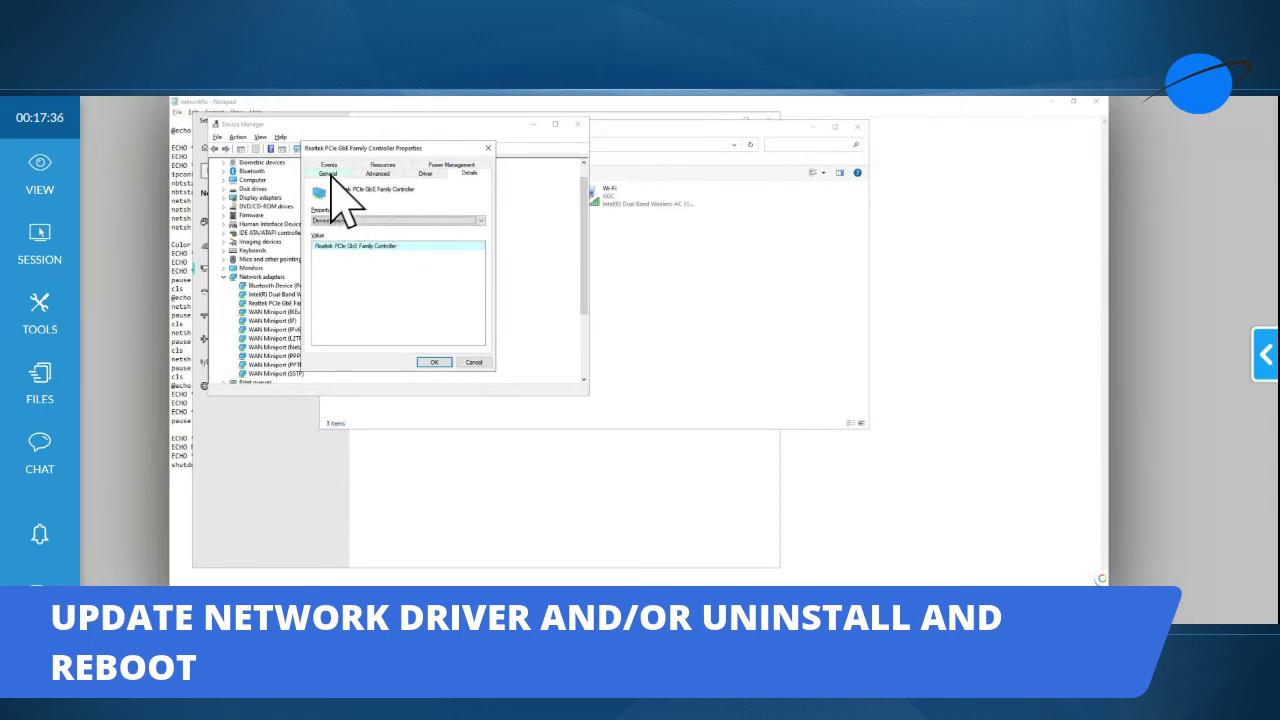
{"action": "left_click", "coordinate": [434, 362]}
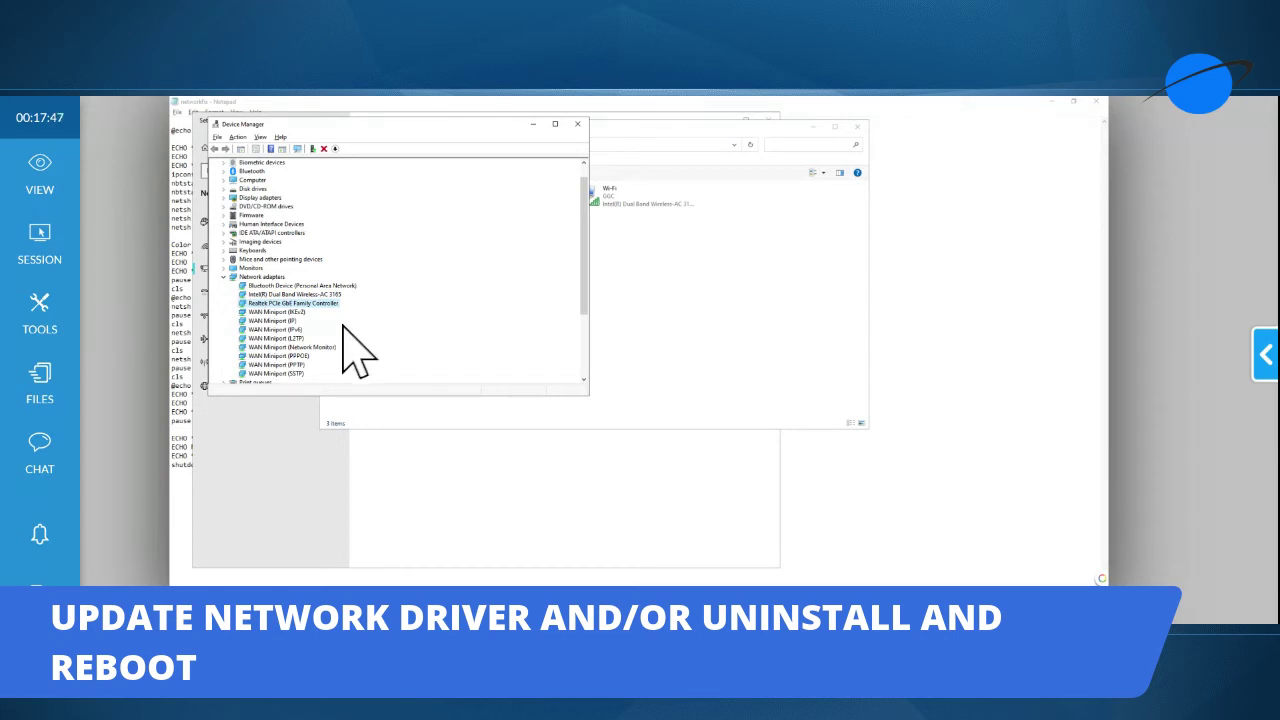
Cancel uninstalling the Realtek adapter and minimize Device Manager
{"action": "right_click", "coordinate": [318, 303]}
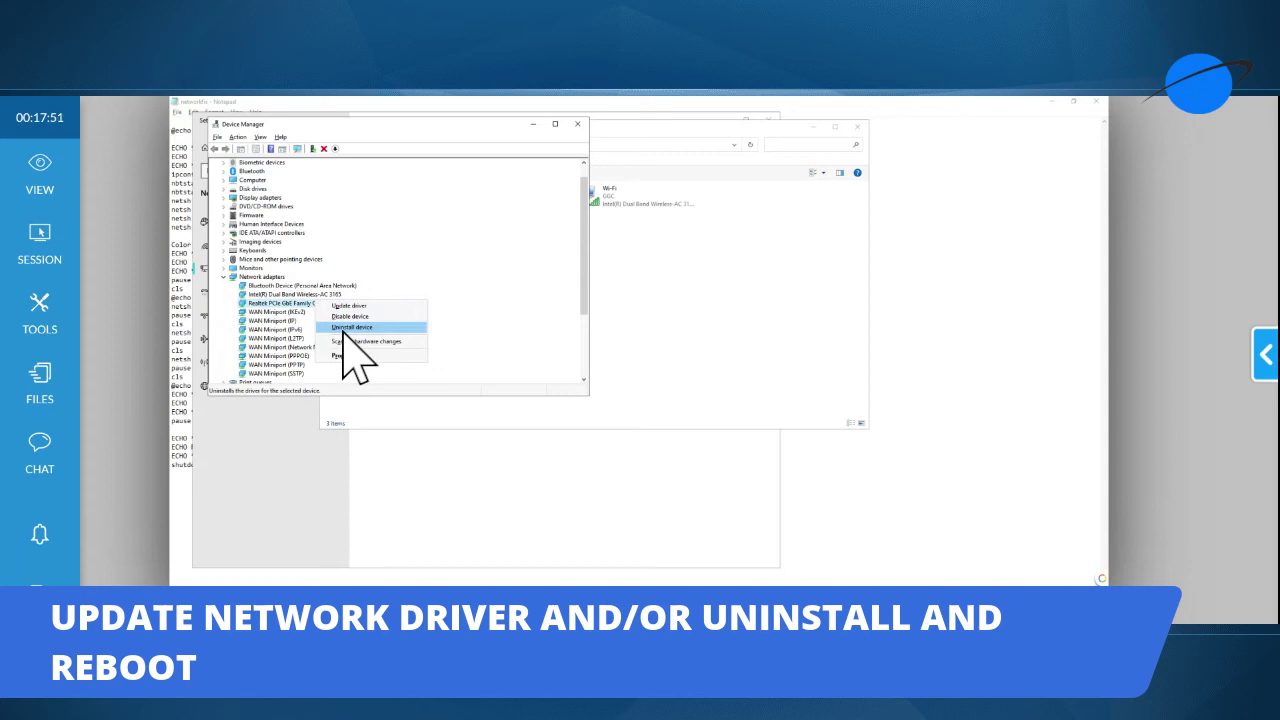
{"action": "left_click", "coordinate": [375, 328]}
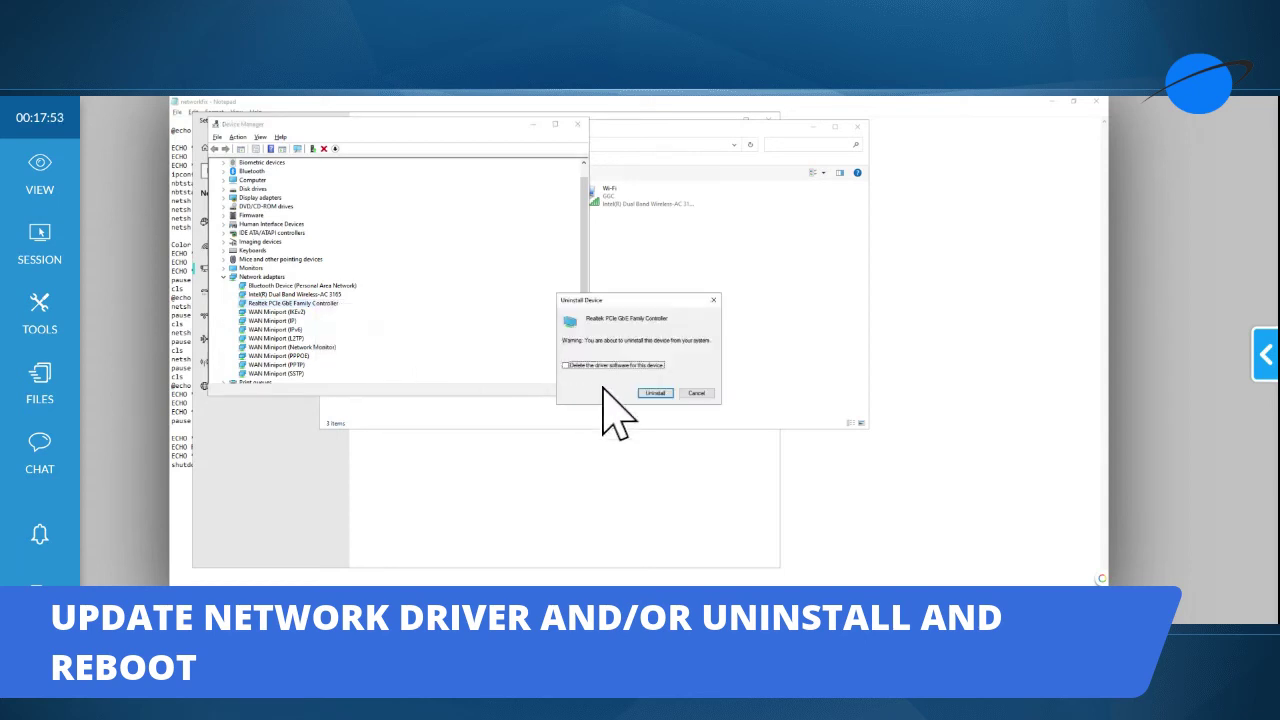
{"action": "left_click", "coordinate": [697, 394]}
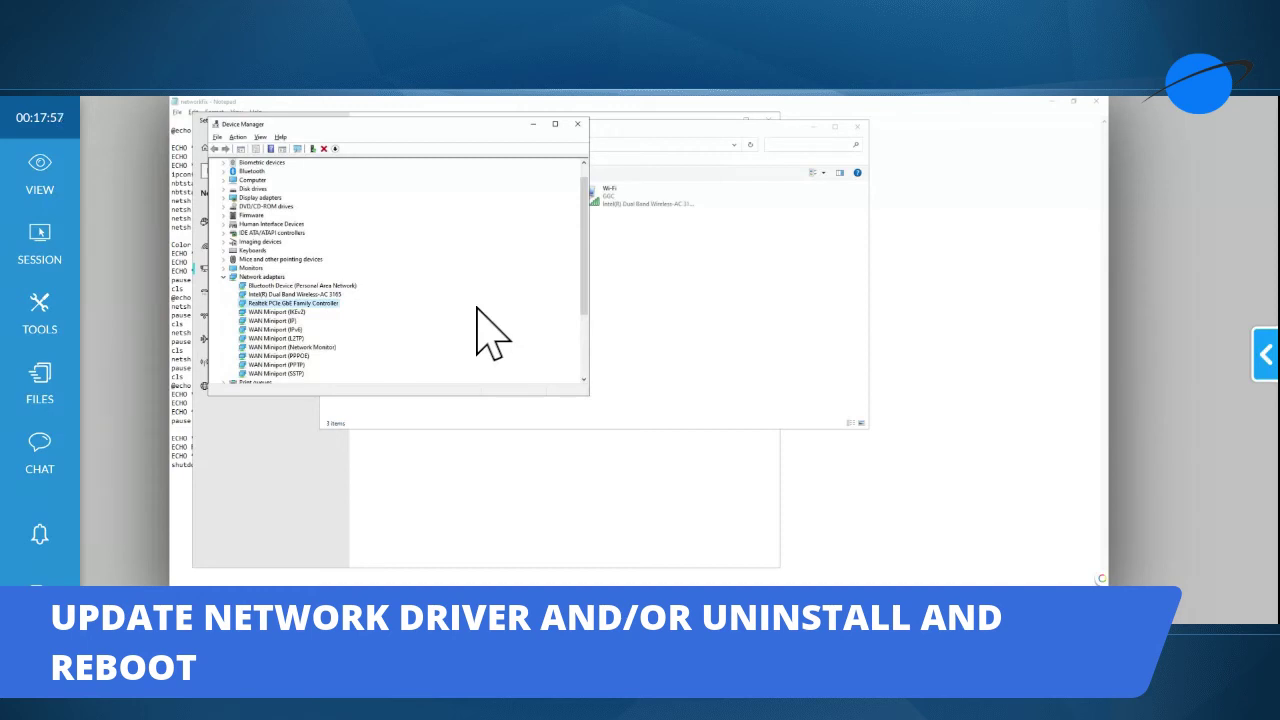
{"action": "left_click", "coordinate": [533, 124]}
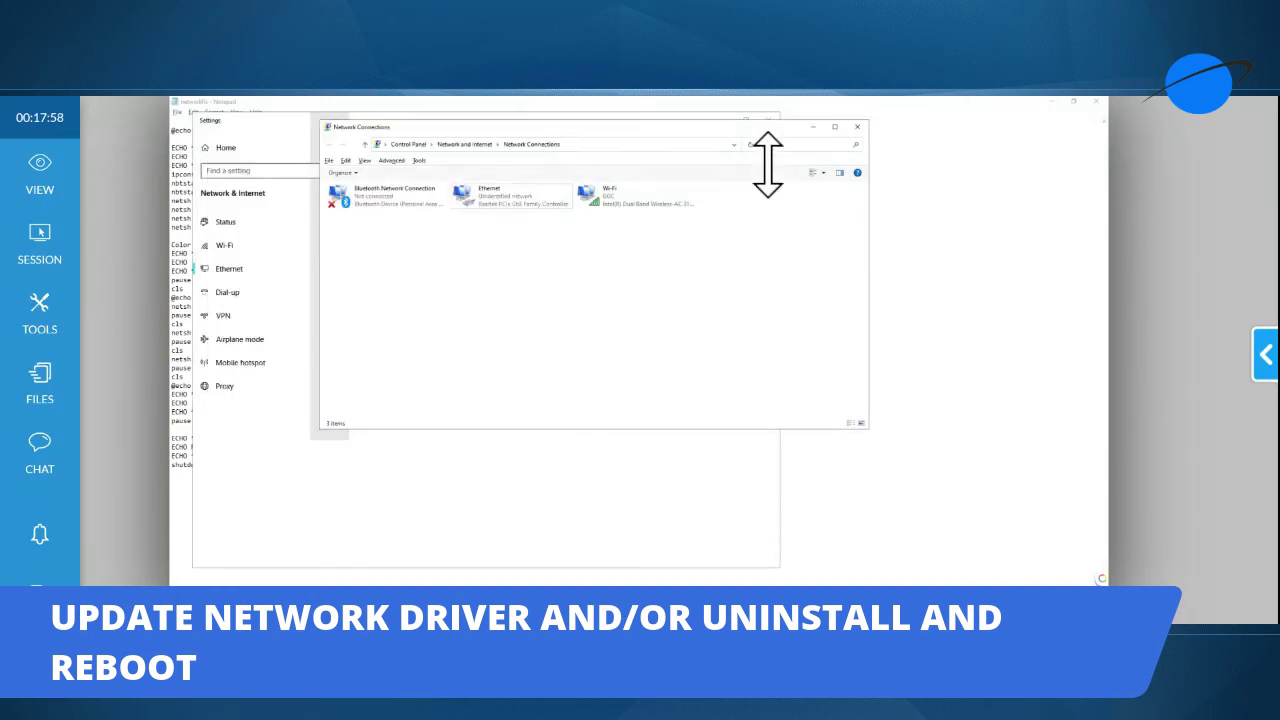
Minimize Network Connections and Settings and close the empty Command Prompt
{"action": "left_click", "coordinate": [812, 127]}
{"action": "left_click", "coordinate": [722, 120]}
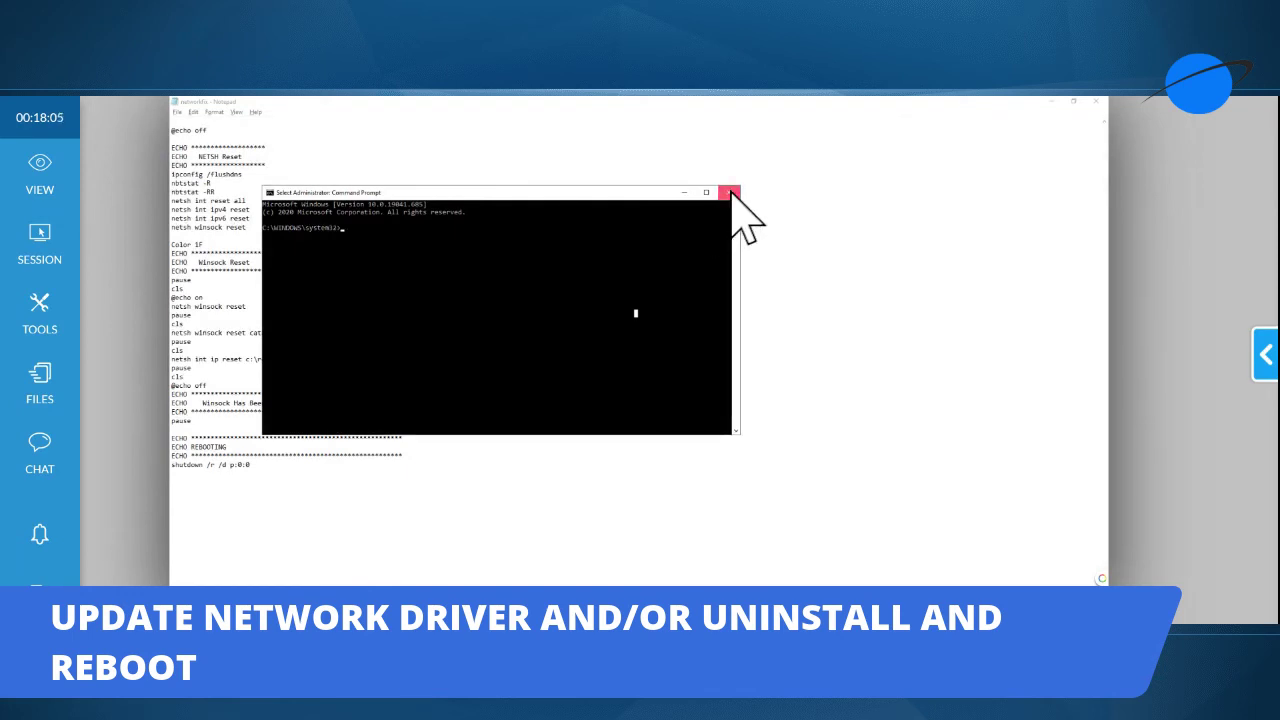
{"action": "left_click", "coordinate": [731, 192]}
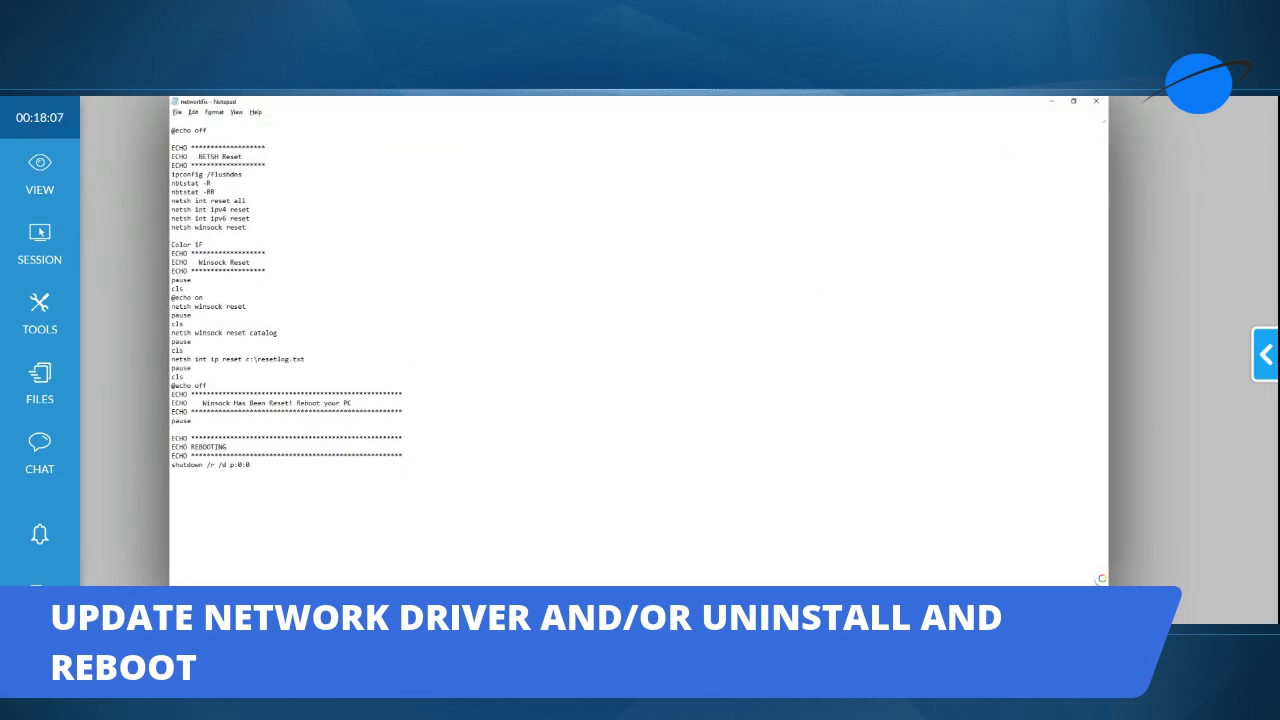
Open the c:\Apps folder from the Start search
{"action": "key", "text": "super"}
{"action": "type", "text": "c:\\Apps"}
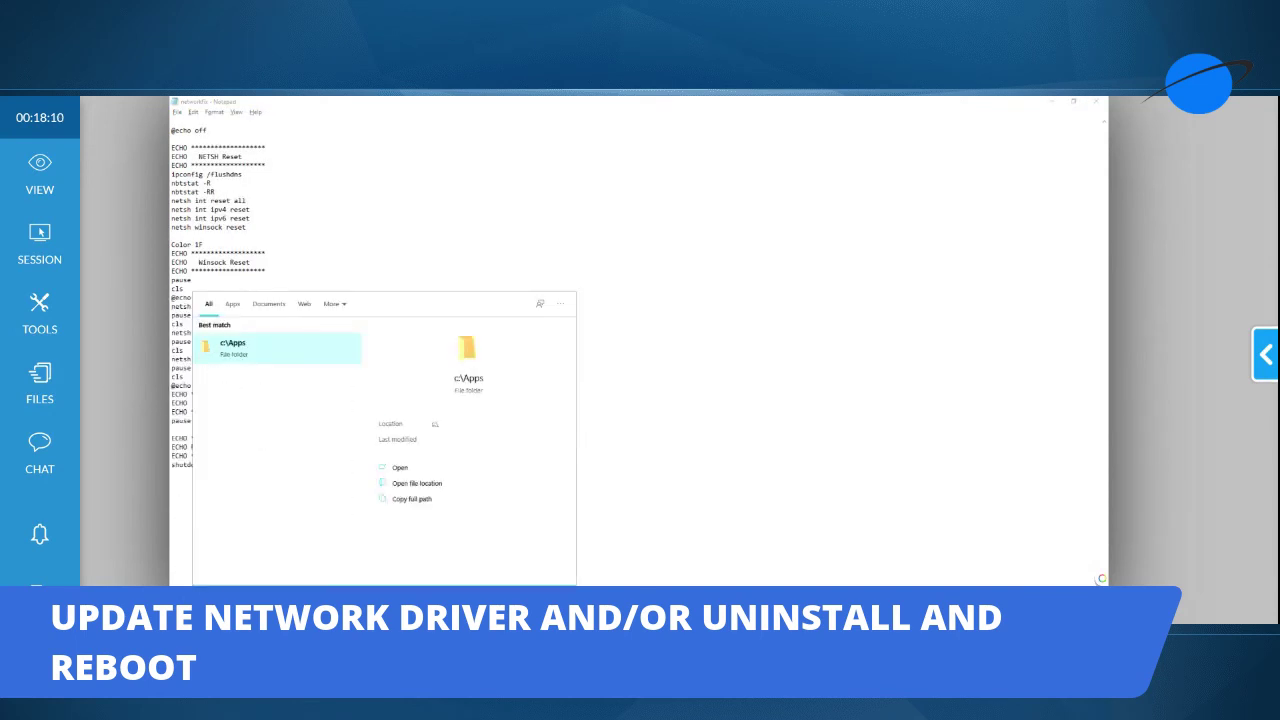
{"action": "key", "text": "Return"}
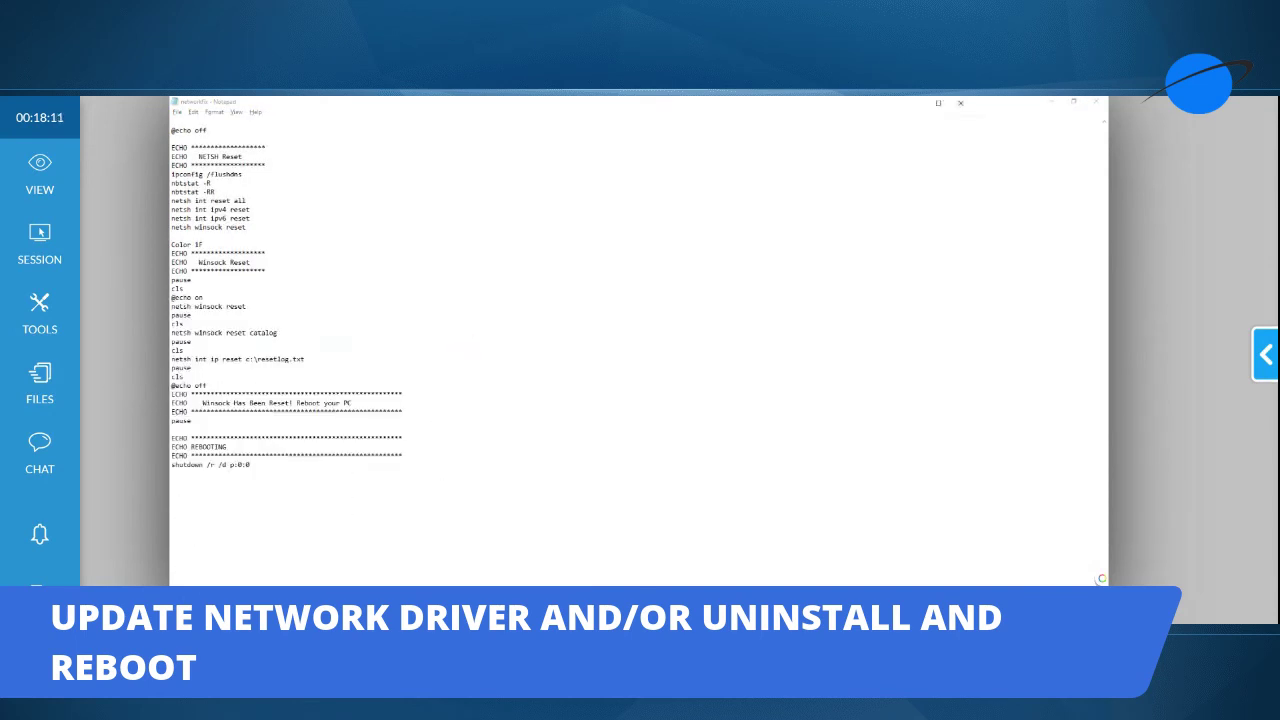
Sort the Apps folder by Date modified, newest first, and select networkfix
{"action": "right_click", "coordinate": [710, 195]}
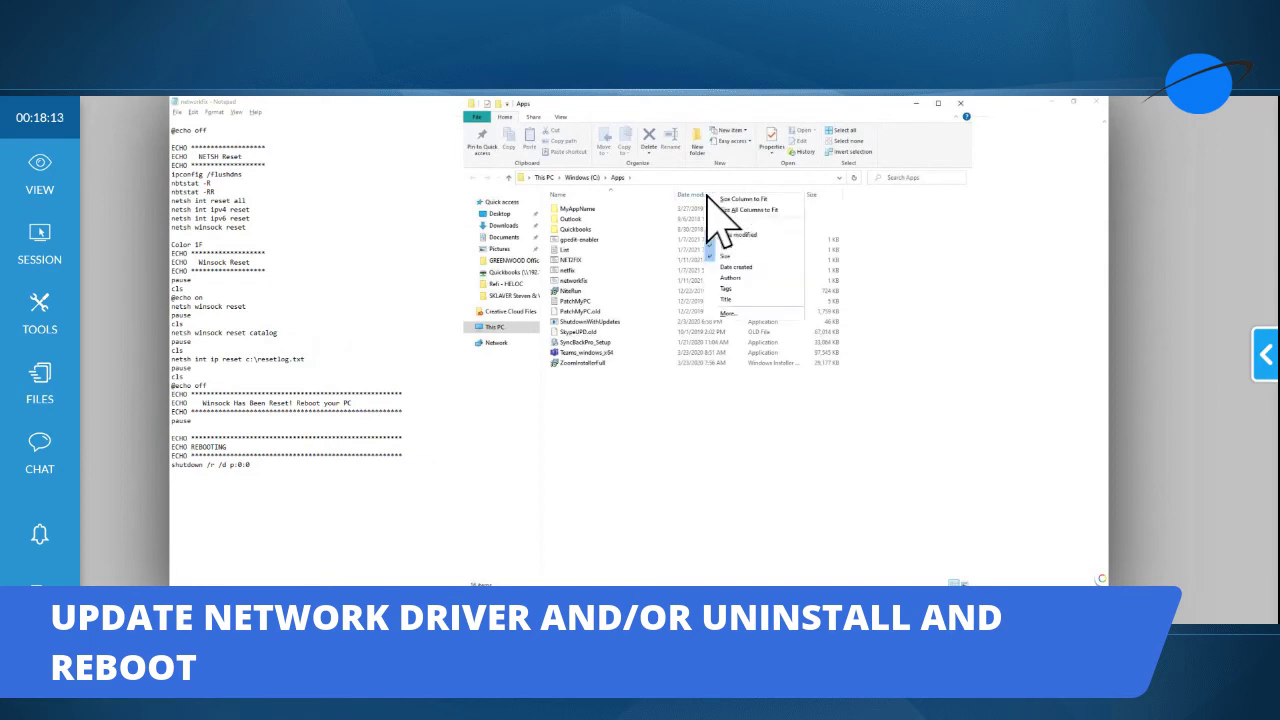
{"action": "left_click", "coordinate": [696, 196]}
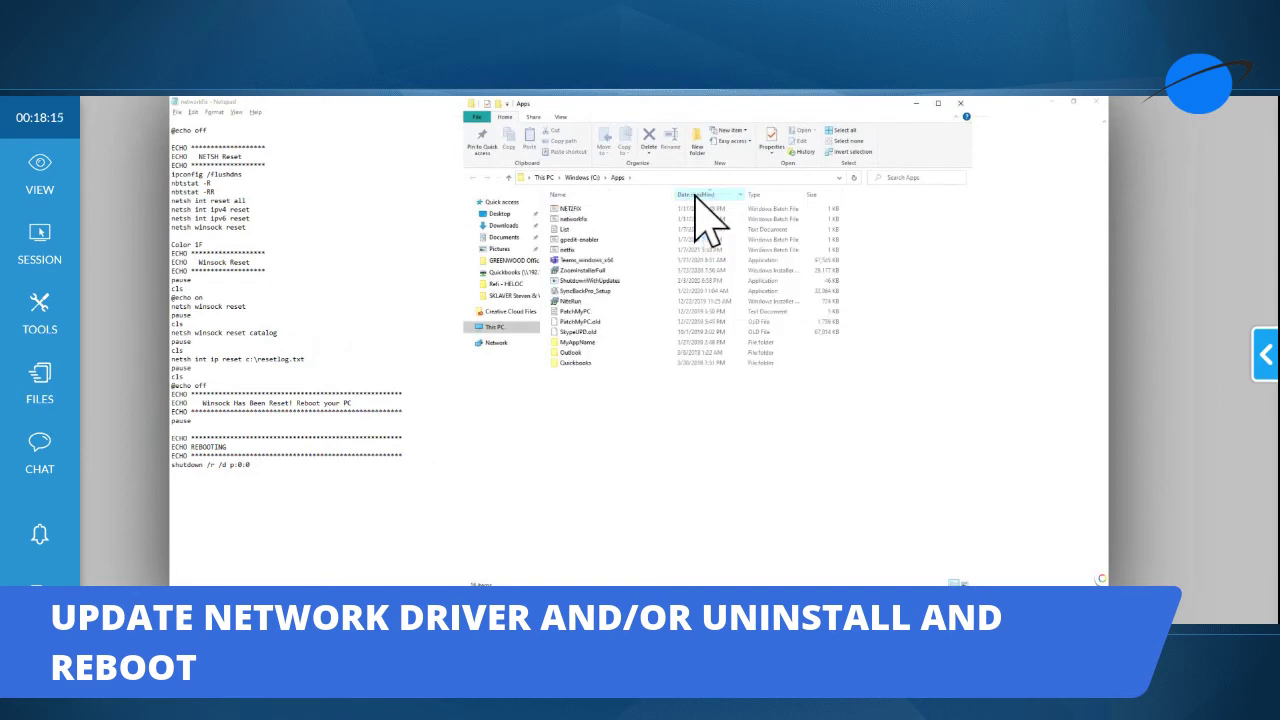
{"action": "left_click", "coordinate": [582, 218]}
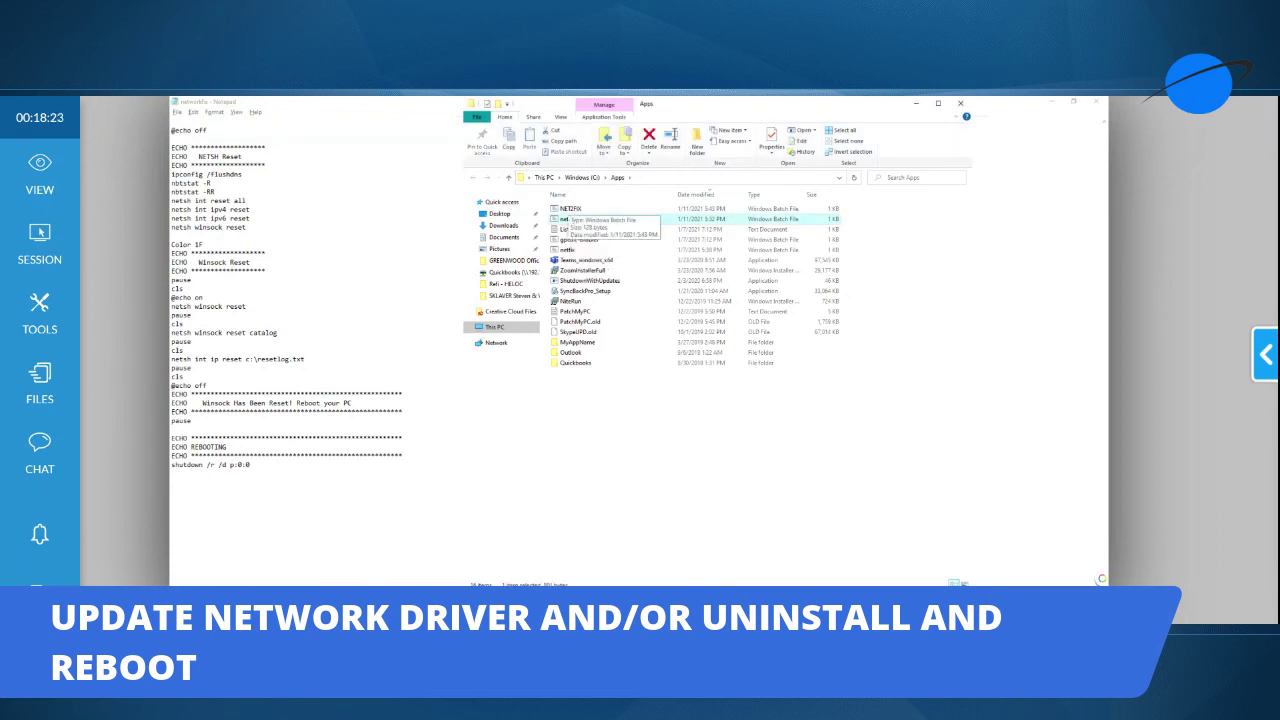
Run the networkfix batch file past each pause and dismiss the sign-out notice
{"action": "double_click", "coordinate": [572, 209]}
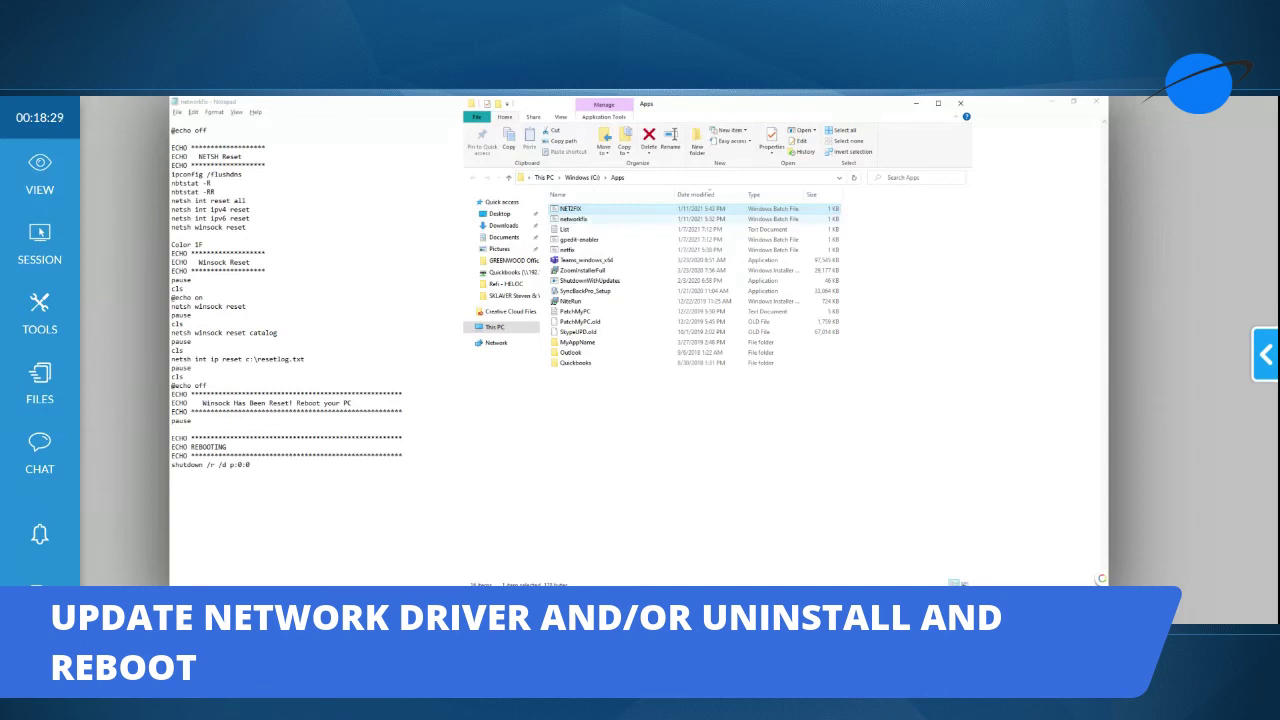
{"action": "double_click", "coordinate": [572, 219]}
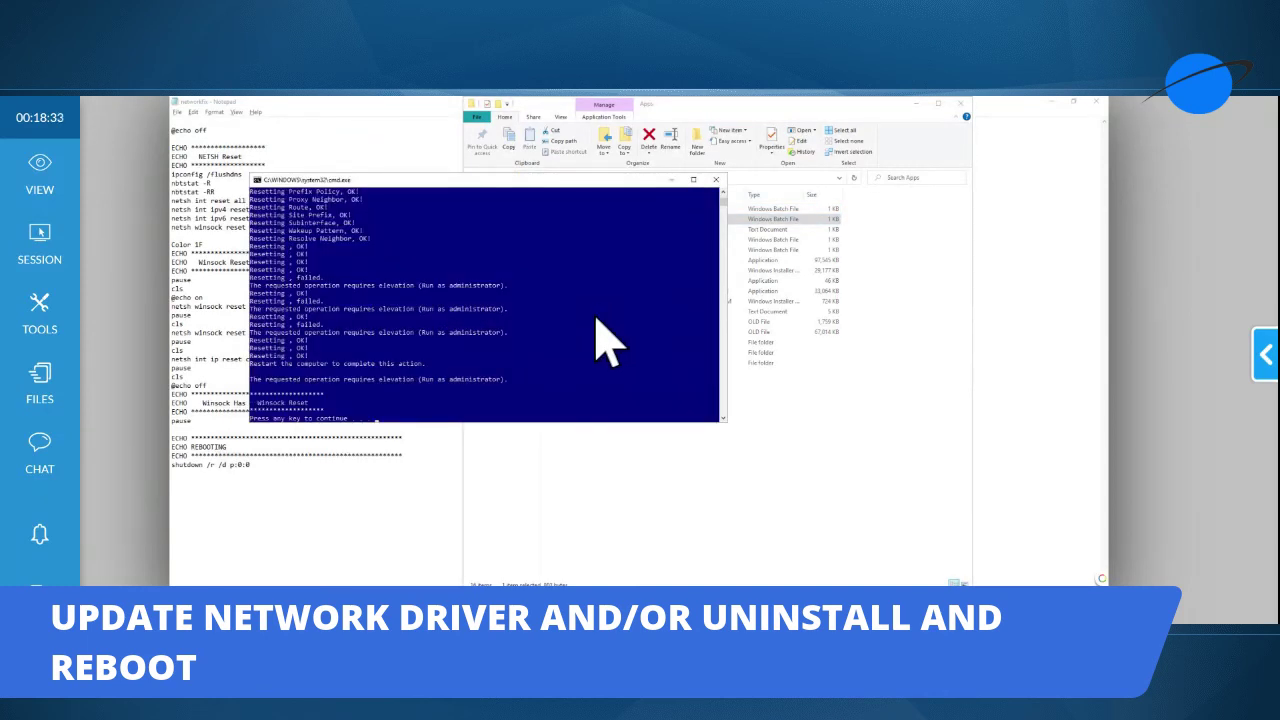
{"action": "key", "text": "Return"}
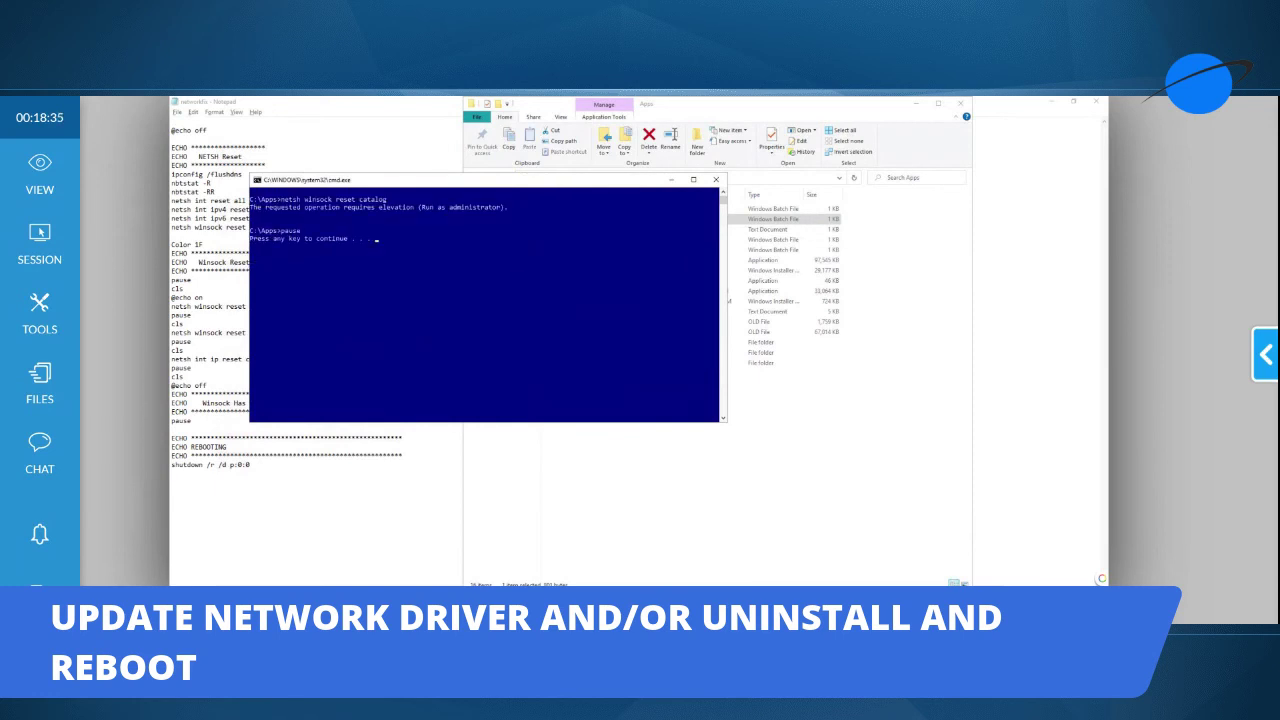
{"action": "key", "text": "Return"}
{"action": "key", "text": "Return"}
{"action": "key", "text": "Return"}
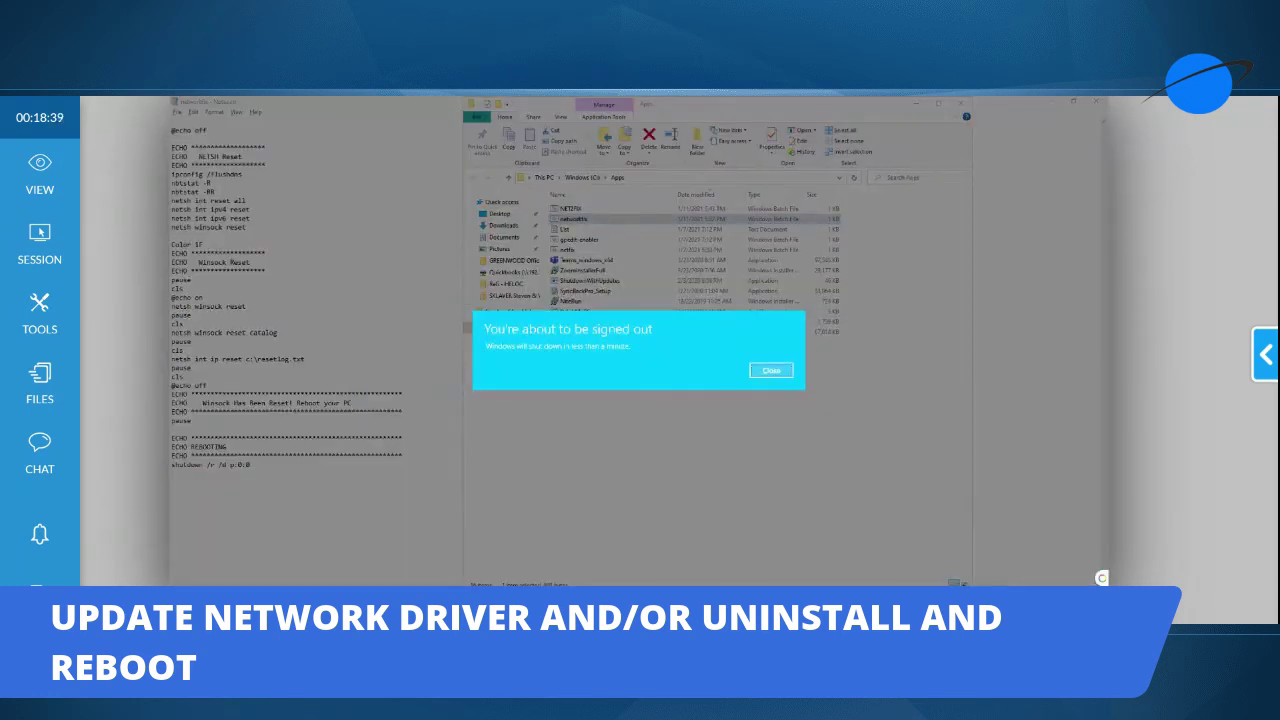
{"action": "left_click", "coordinate": [772, 372]}
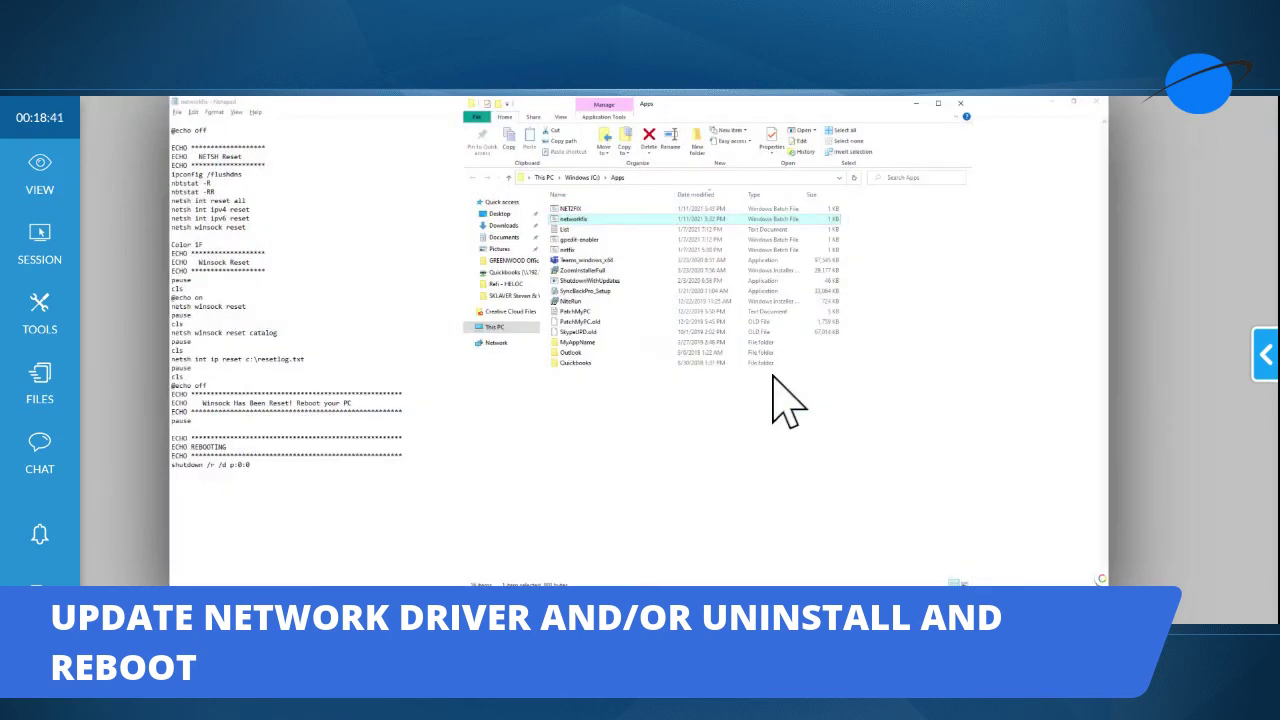